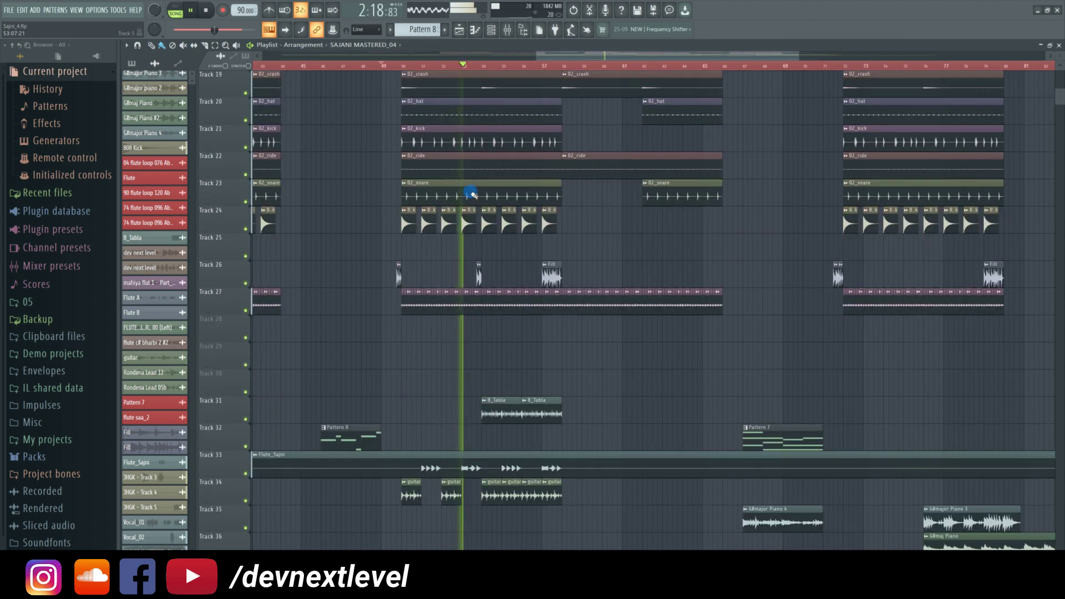
# - Follow the playing arrangement from the drum tracks down to the vocal tracks, and stop playback
pyautogui.scroll(-4, 471, 194)
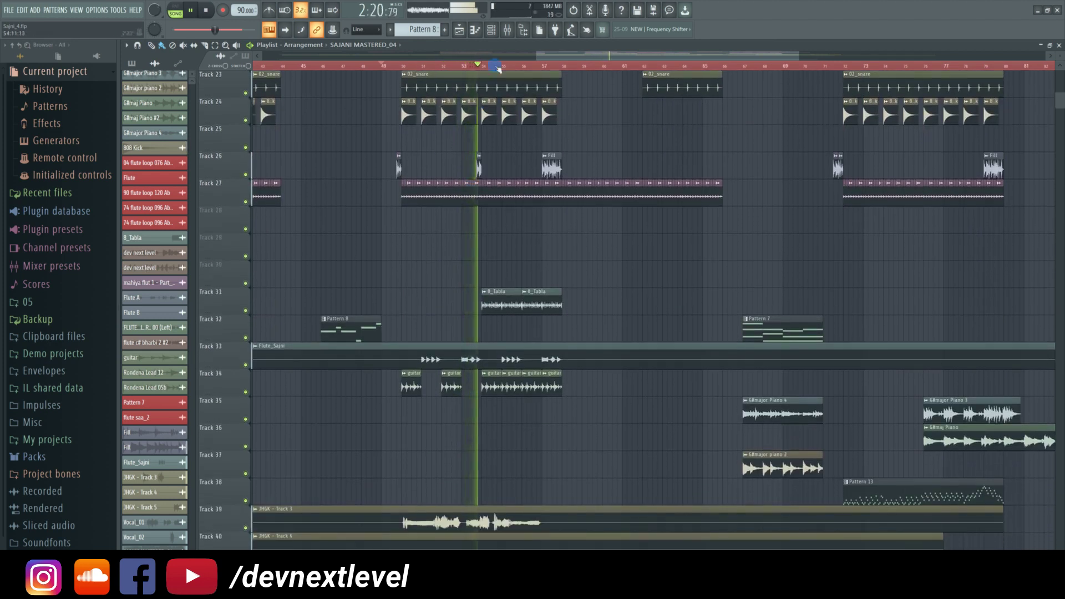
pyautogui.scroll(2, 498, 68)
pyautogui.scroll(-1, 528, 253)
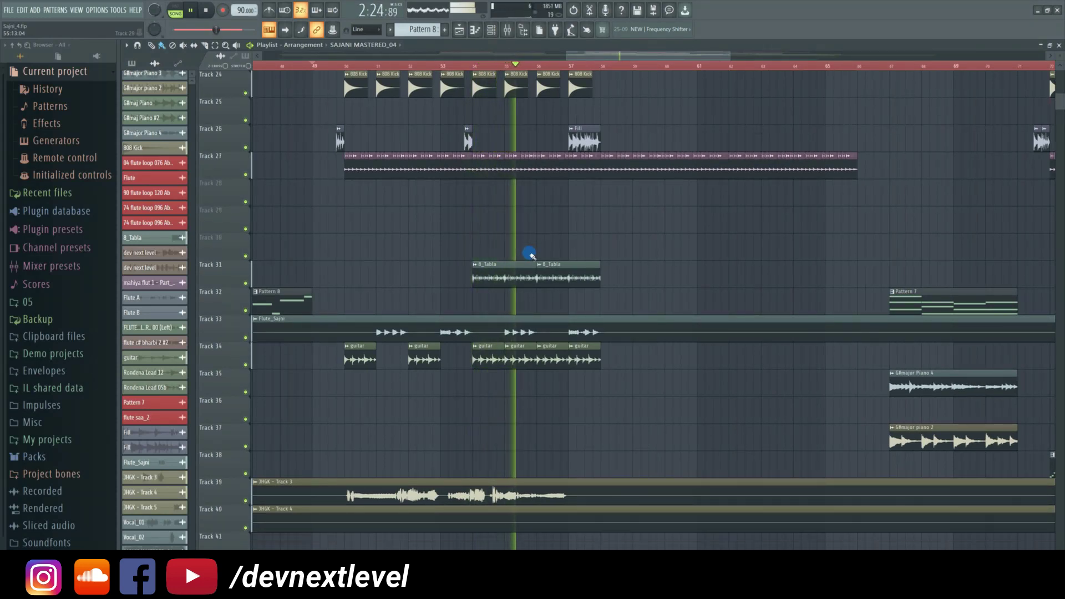
pyautogui.scroll(-4, 560, 224)
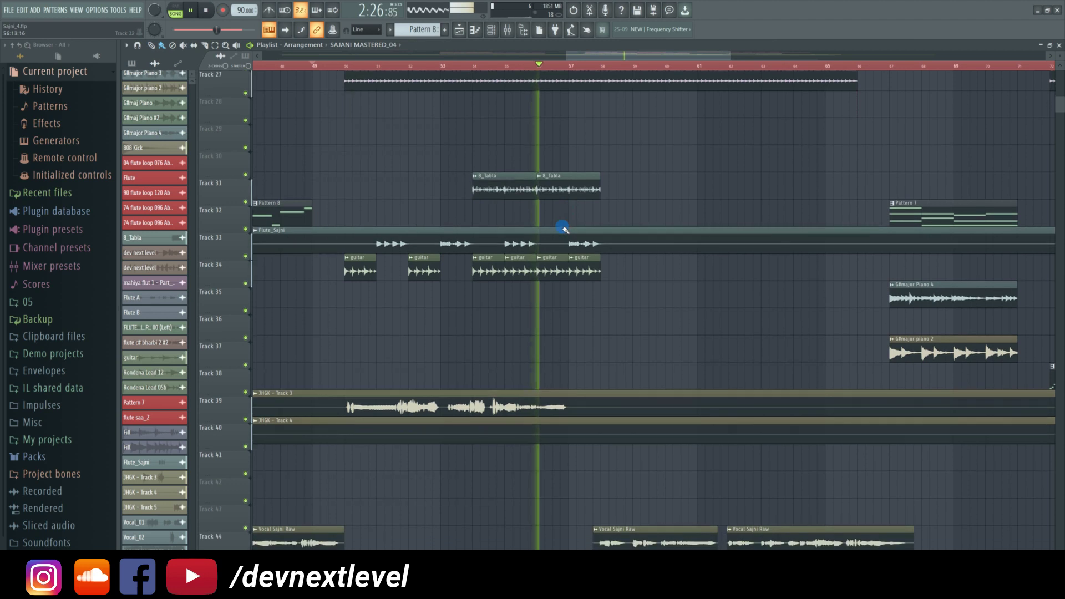
pyautogui.press('space')
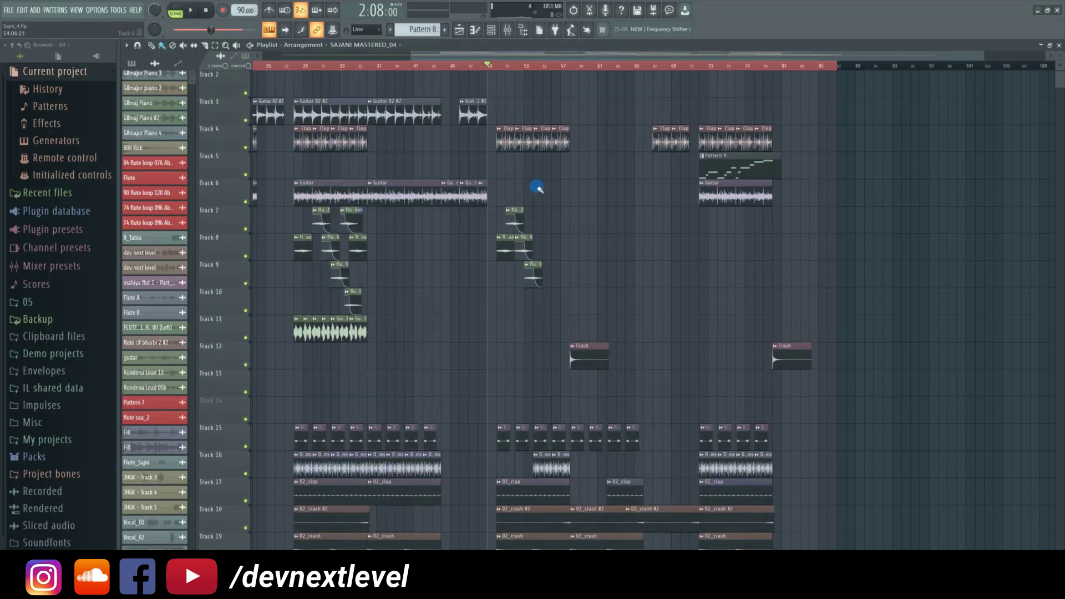
# - Examine the section after bar 49 across all tracks, from the guitar and clap clips down to the vocal clips
pyautogui.scroll(1, 537, 188)
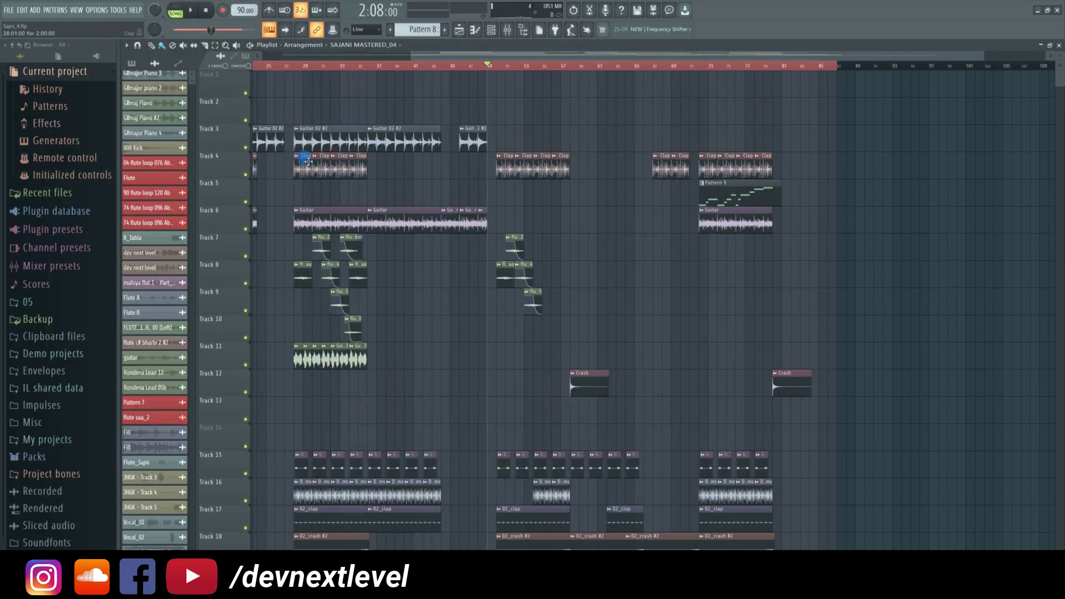
pyautogui.scroll(5, 516, 68)
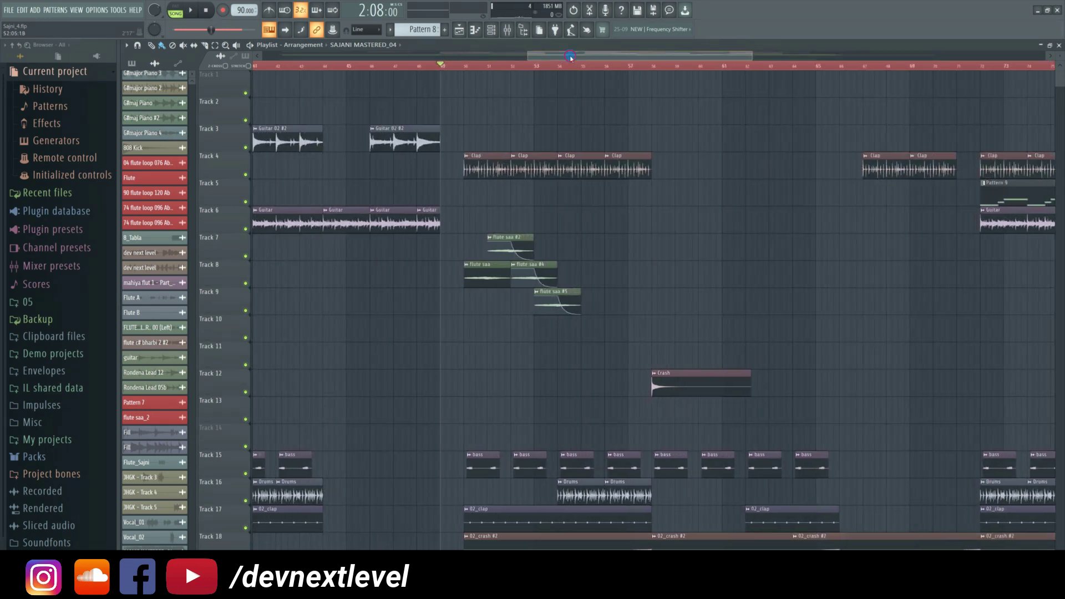
pyautogui.moveTo(557, 54); pyautogui.dragTo(569, 54)
pyautogui.scroll(-6, 586, 218)
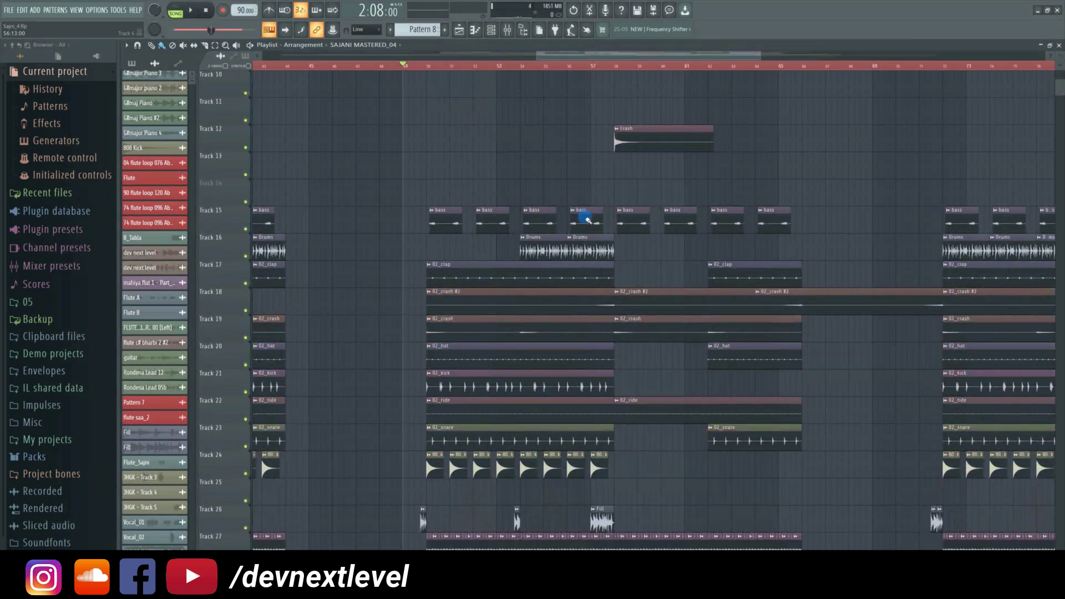
pyautogui.scroll(-3, 587, 220)
pyautogui.scroll(-5, 587, 219)
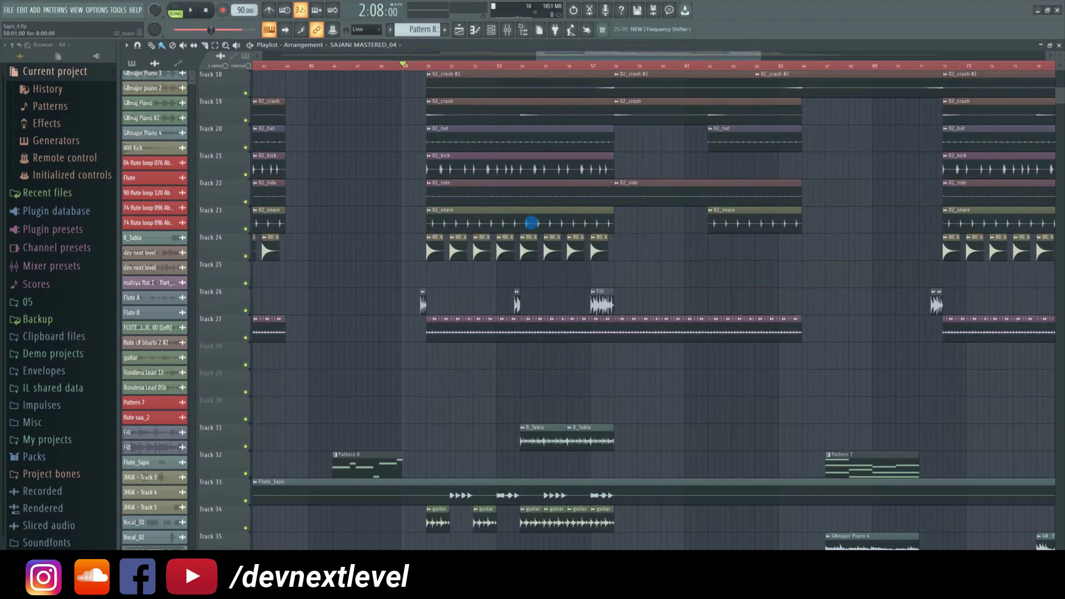
pyautogui.scroll(-4, 532, 226)
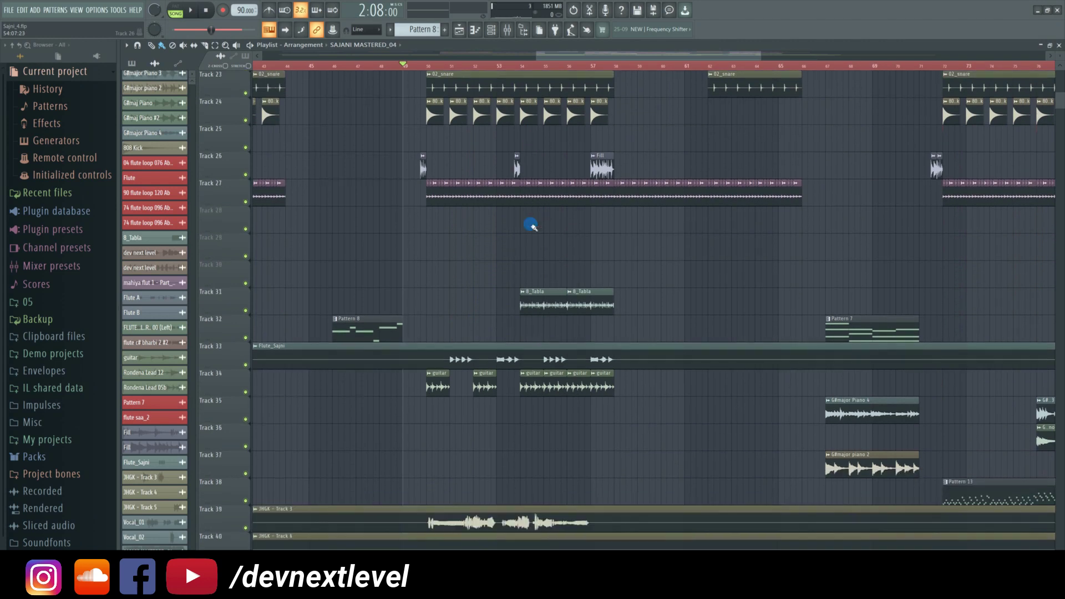
pyautogui.scroll(-2, 532, 225)
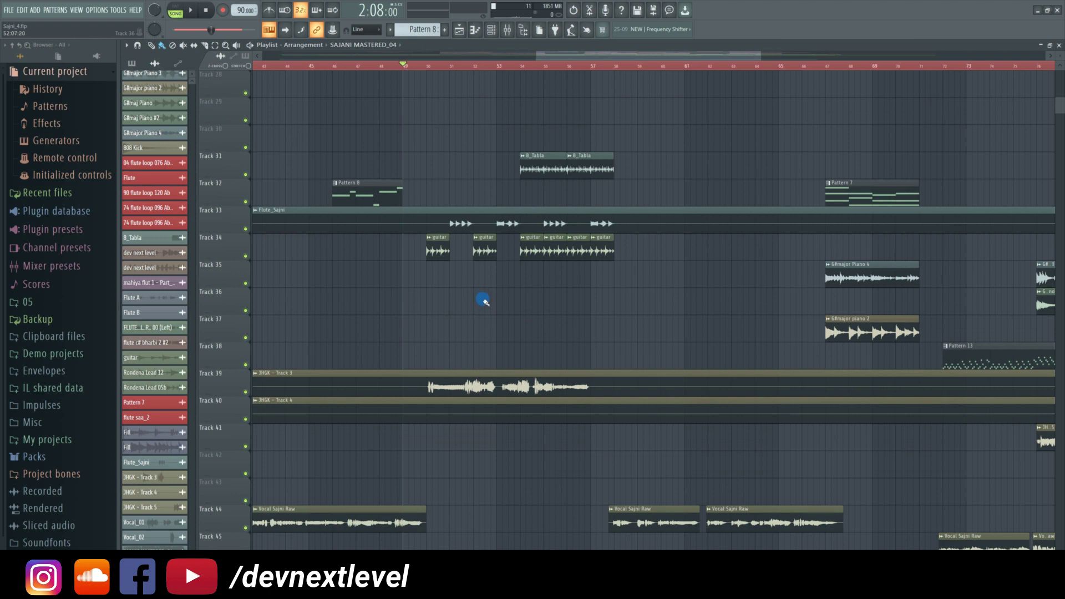
pyautogui.scroll(13, 483, 300)
pyautogui.scroll(9, 483, 300)
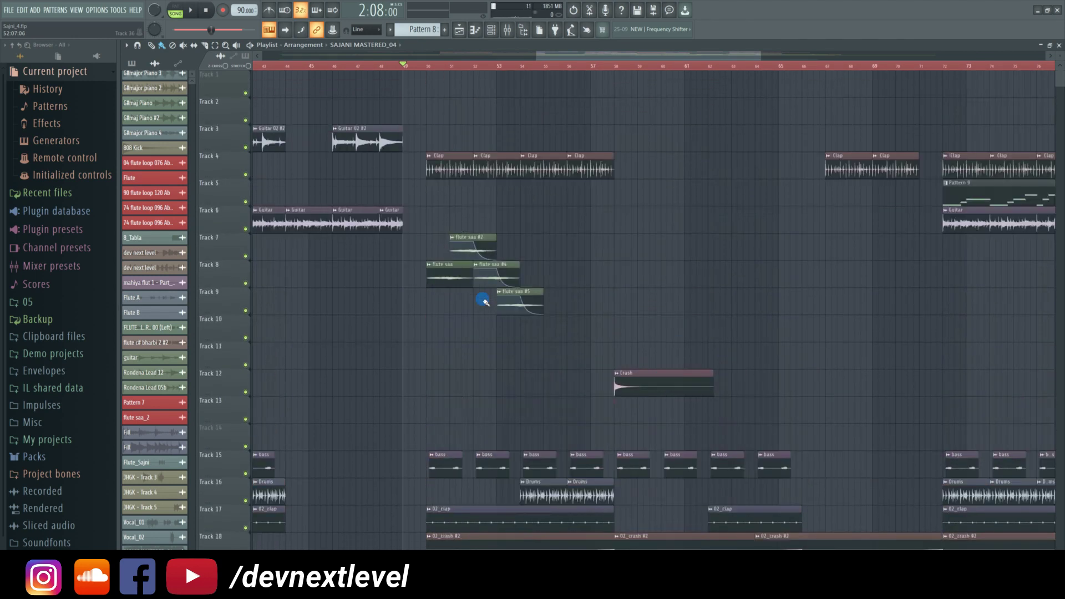
# - Isolate Tracks 7 to 10 with the flute saa clips and play them from bar 50
pyautogui.click(427, 68)
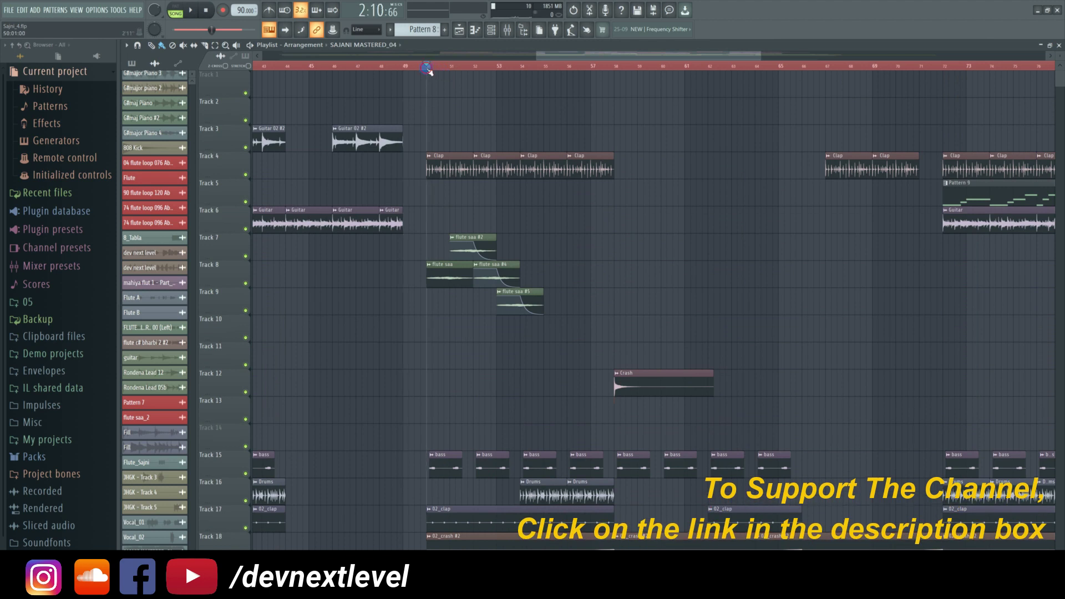
pyautogui.keyDown('ctrl'); pyautogui.click(245, 284); pyautogui.keyUp('ctrl')
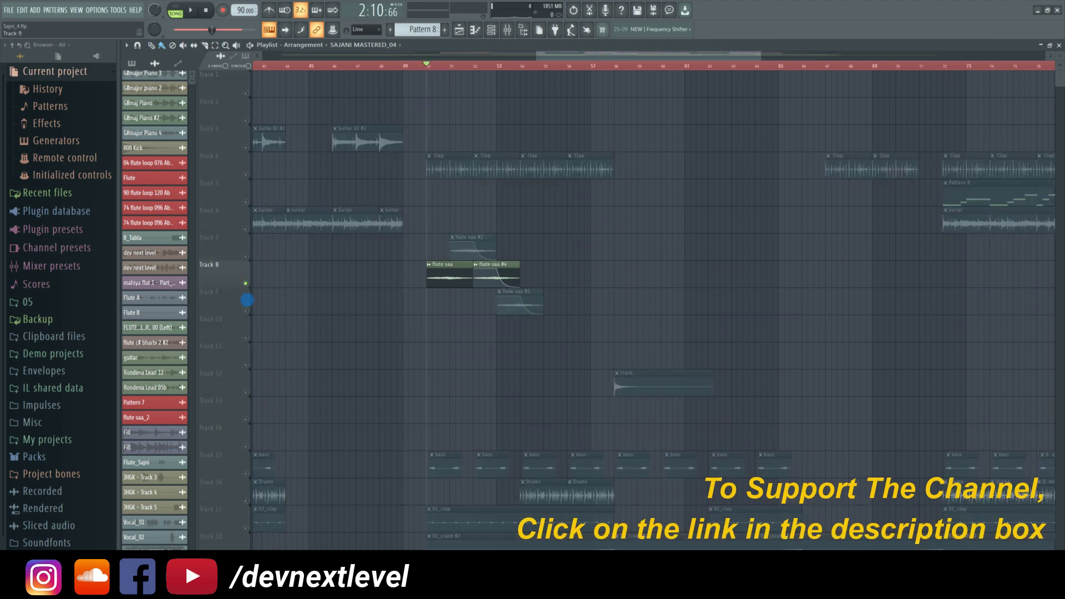
pyautogui.click(246, 312)
pyautogui.click(246, 256)
pyautogui.click(499, 278)
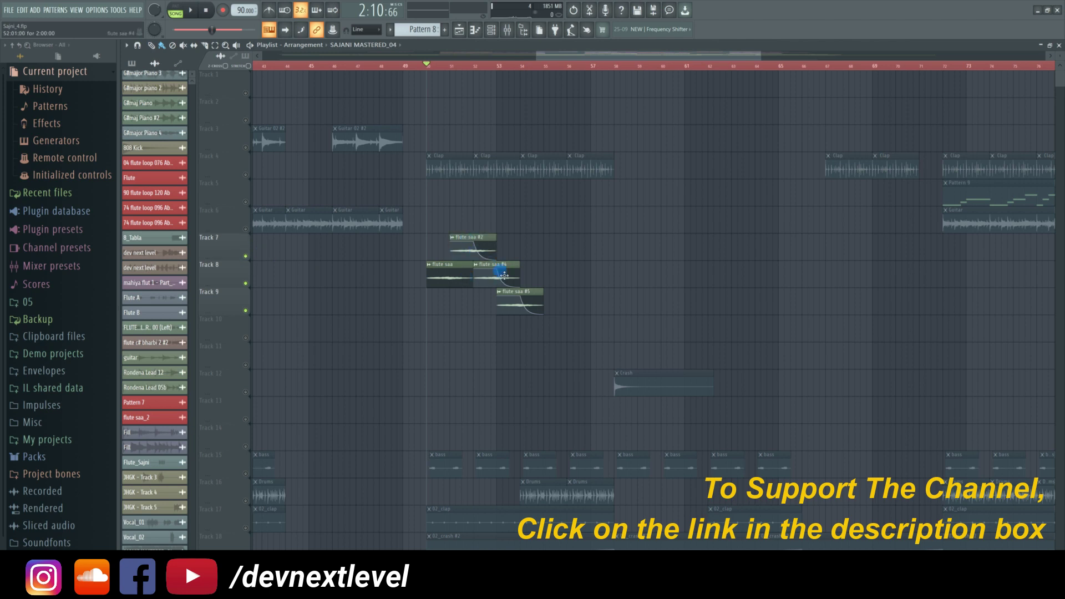
pyautogui.click(487, 269)
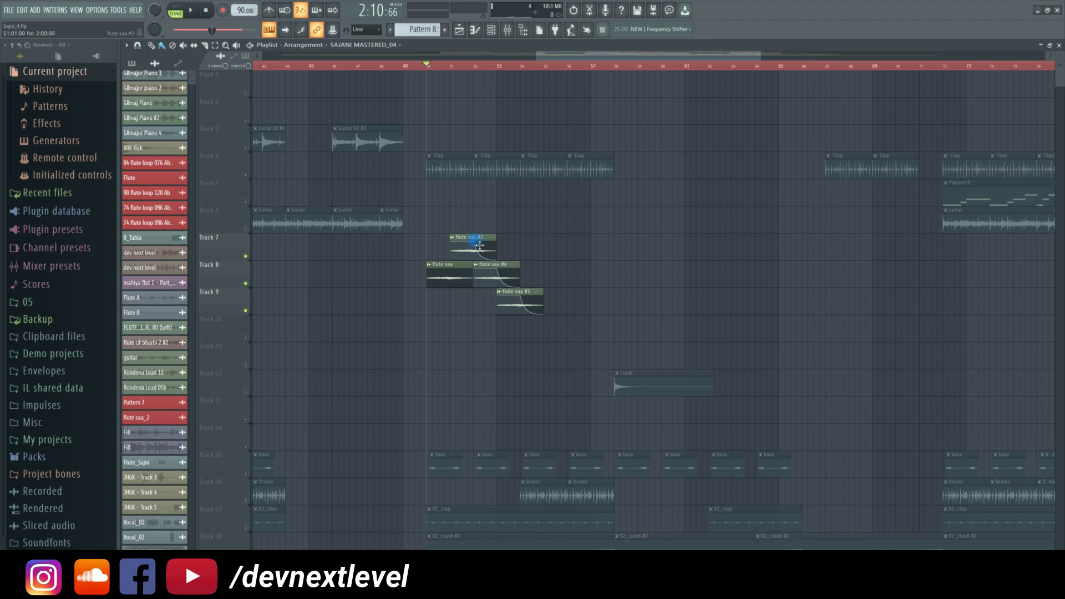
pyautogui.click(246, 337)
pyautogui.press('space')
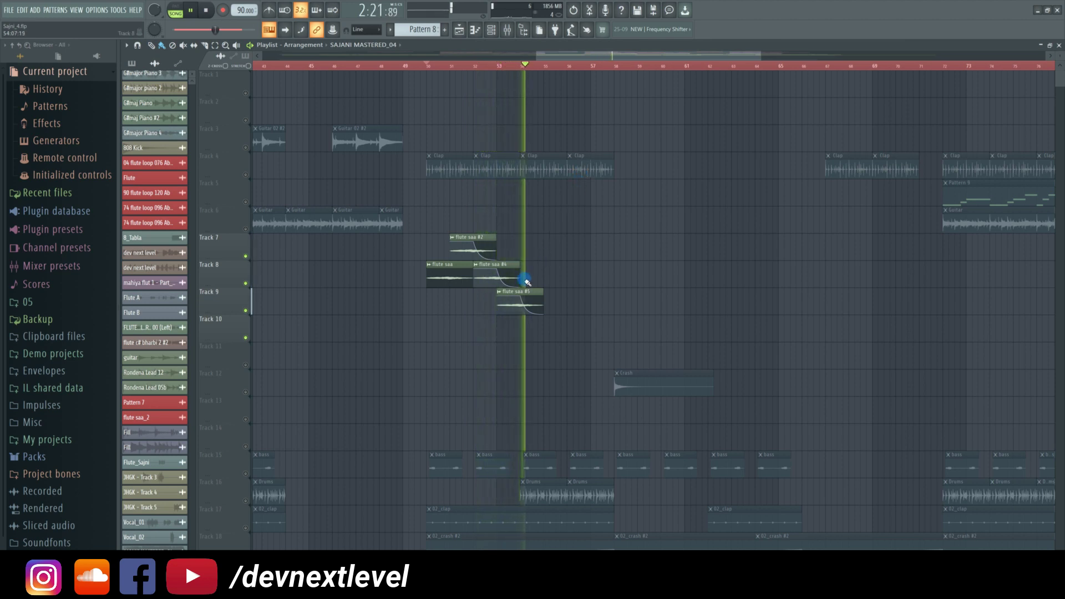
pyautogui.press('space')
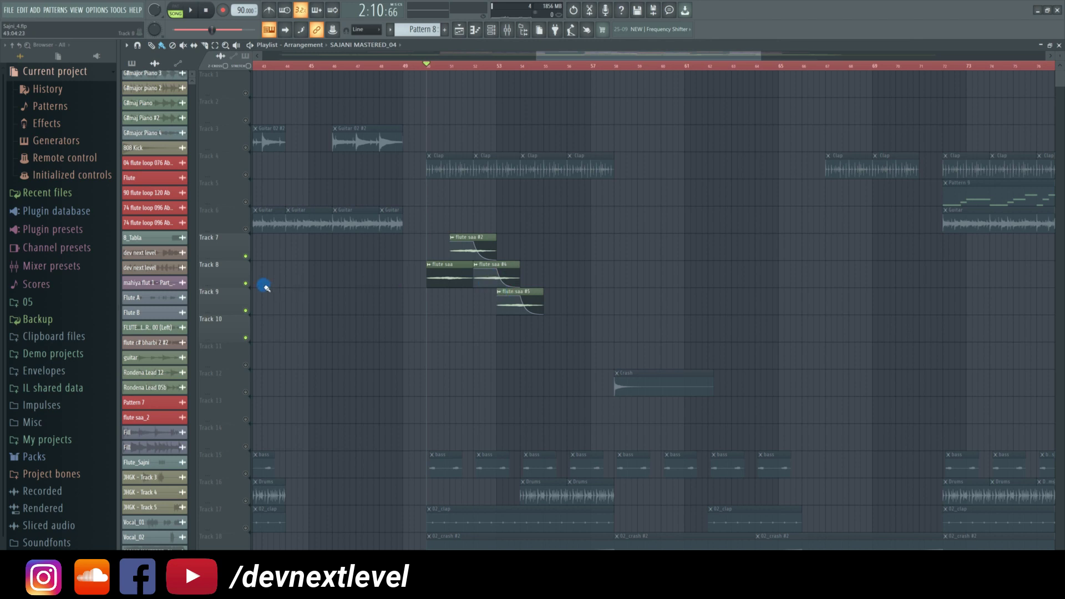
# - Solo the Clap on Track 4 in place of the flute tracks and play it from bar 50
pyautogui.rightClick(248, 284)
pyautogui.rightClick(251, 284)
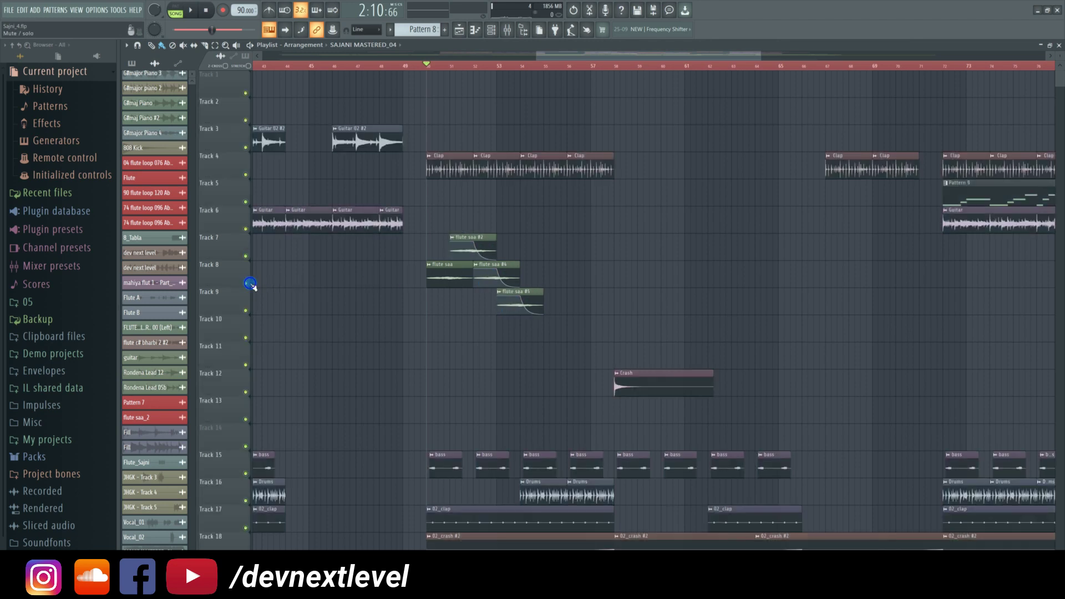
pyautogui.rightClick(246, 176)
pyautogui.press('space')
pyautogui.press('space')
# - Unmute the 02_kick, 02_hat, 02_crash, 02_crash #2 and 02_clap tracks (Tracks 17 to 21)
pyautogui.scroll(-5, 405, 351)
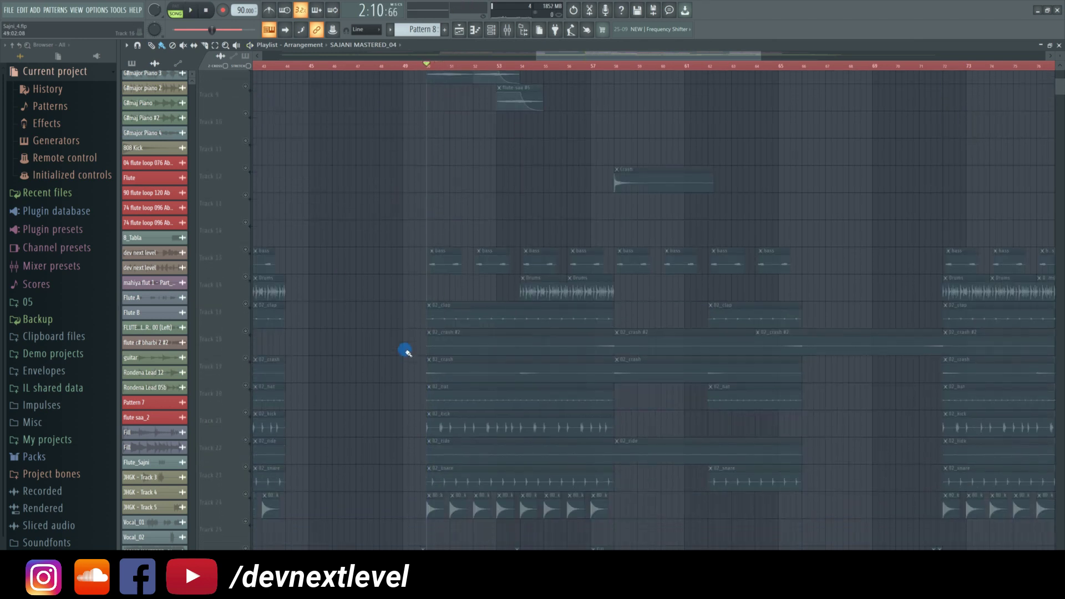
pyautogui.scroll(-2, 405, 351)
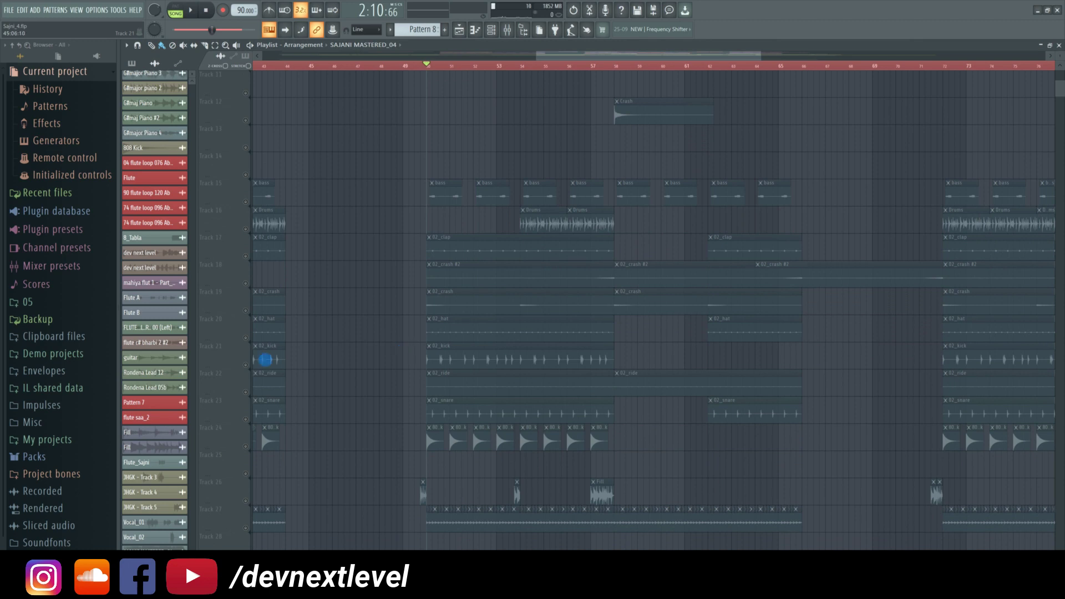
pyautogui.click(245, 365)
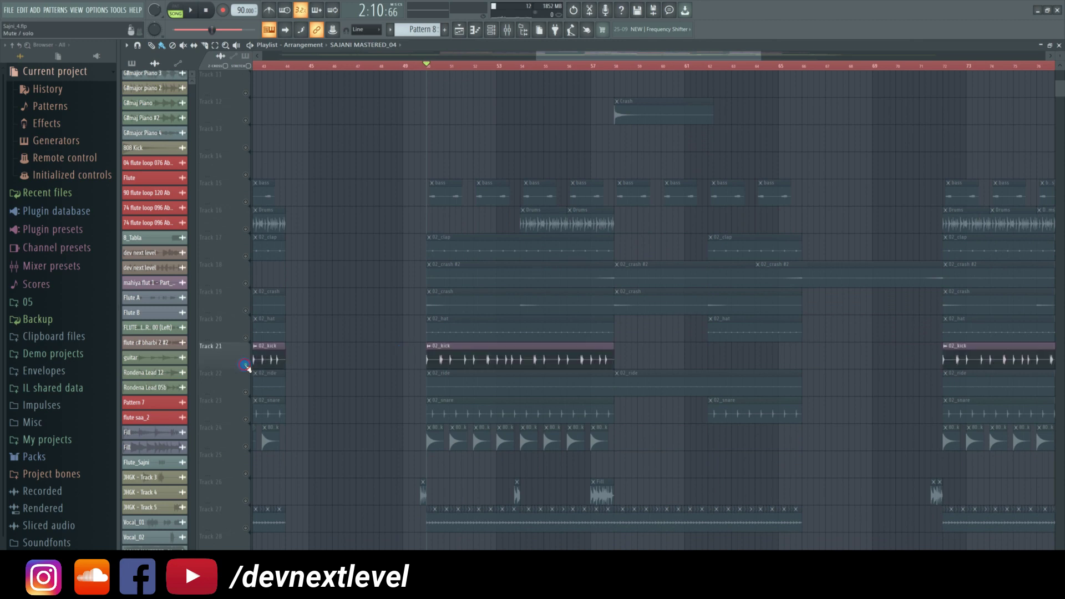
pyautogui.keyDown('shift'); pyautogui.click(245, 339); pyautogui.keyUp('shift')
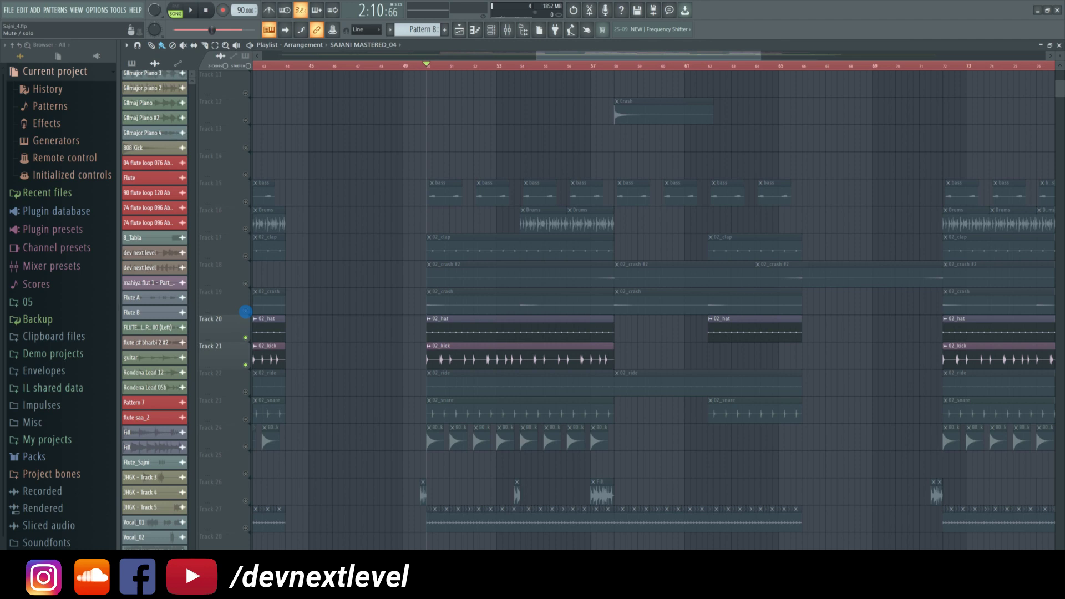
pyautogui.keyDown('shift'); pyautogui.click(245, 312); pyautogui.keyUp('shift')
pyautogui.keyDown('shift'); pyautogui.click(247, 285); pyautogui.keyUp('shift')
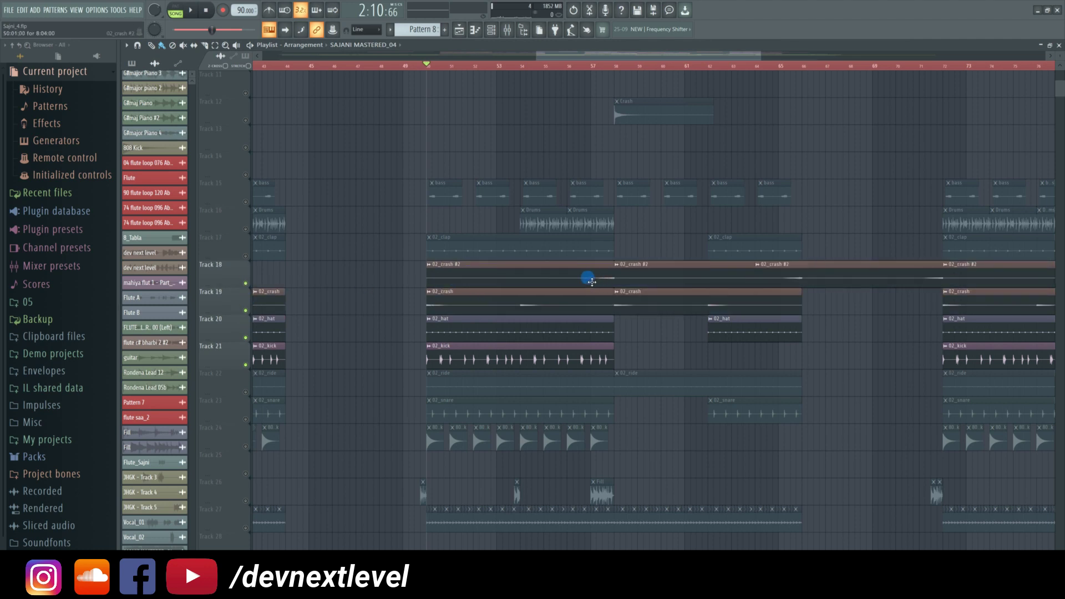
pyautogui.keyDown('shift'); pyautogui.click(245, 255); pyautogui.keyUp('shift')
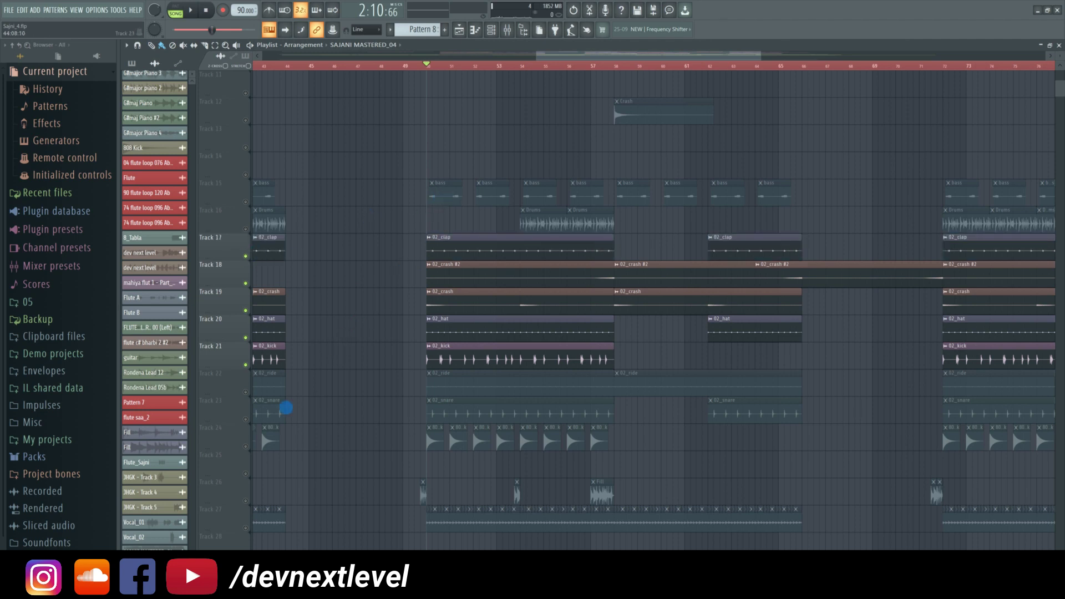
# - Unmute the 02_snare, 808 Kick and 02_ride tracks (Tracks 22 to 24) and play the drums from bar 50
pyautogui.click(247, 420)
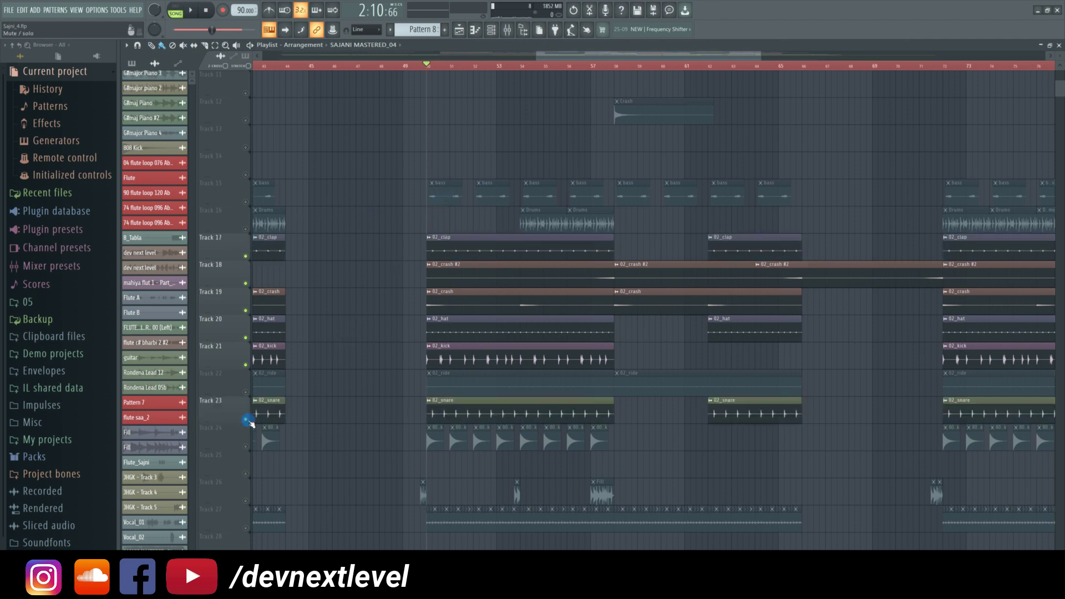
pyautogui.click(245, 446)
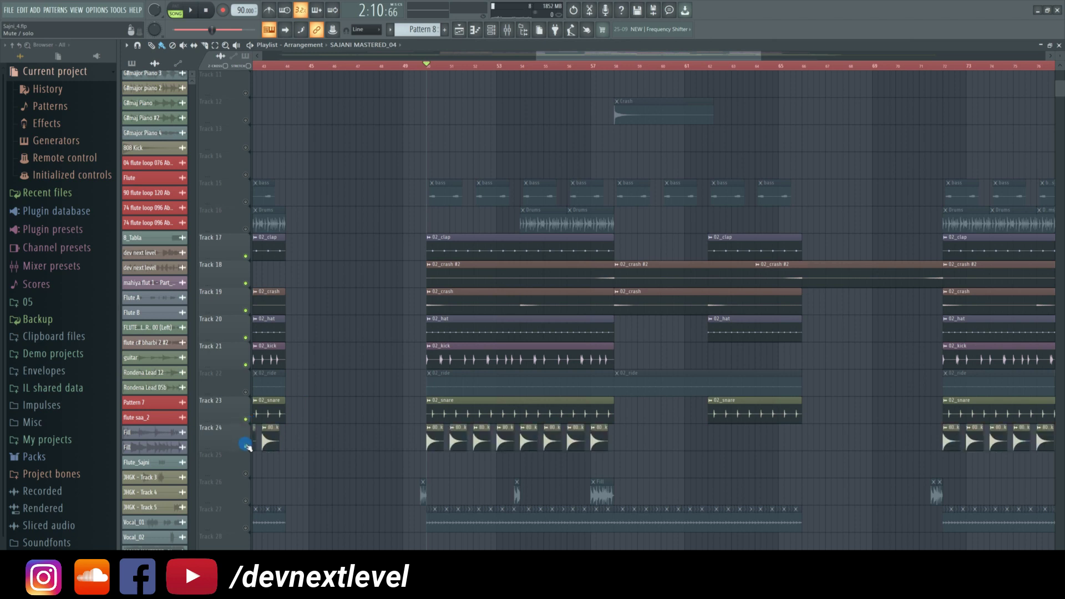
pyautogui.scroll(-2, 333, 439)
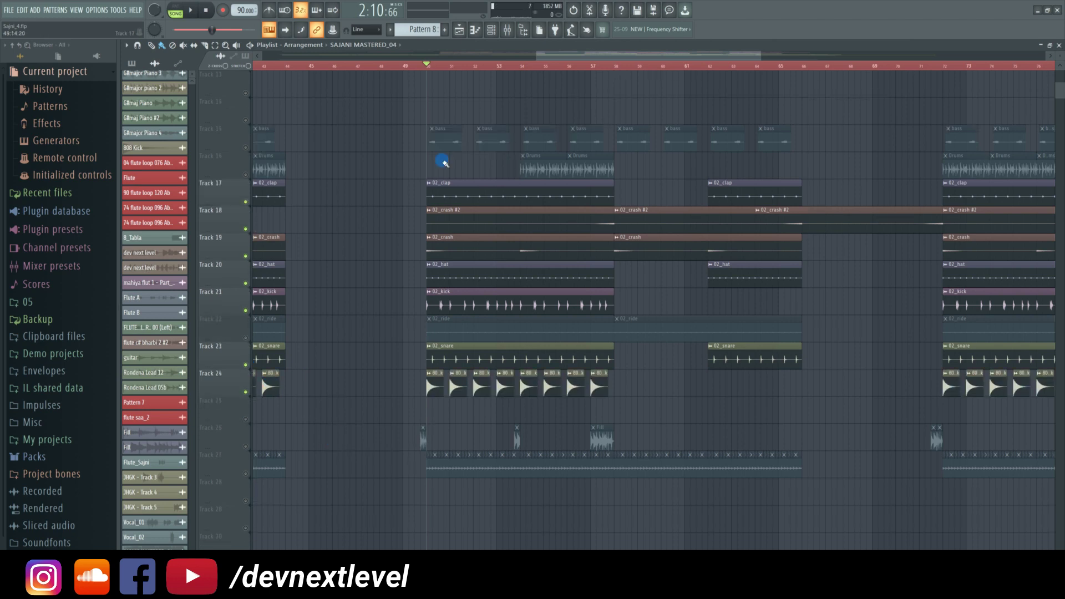
pyautogui.scroll(8, 438, 70)
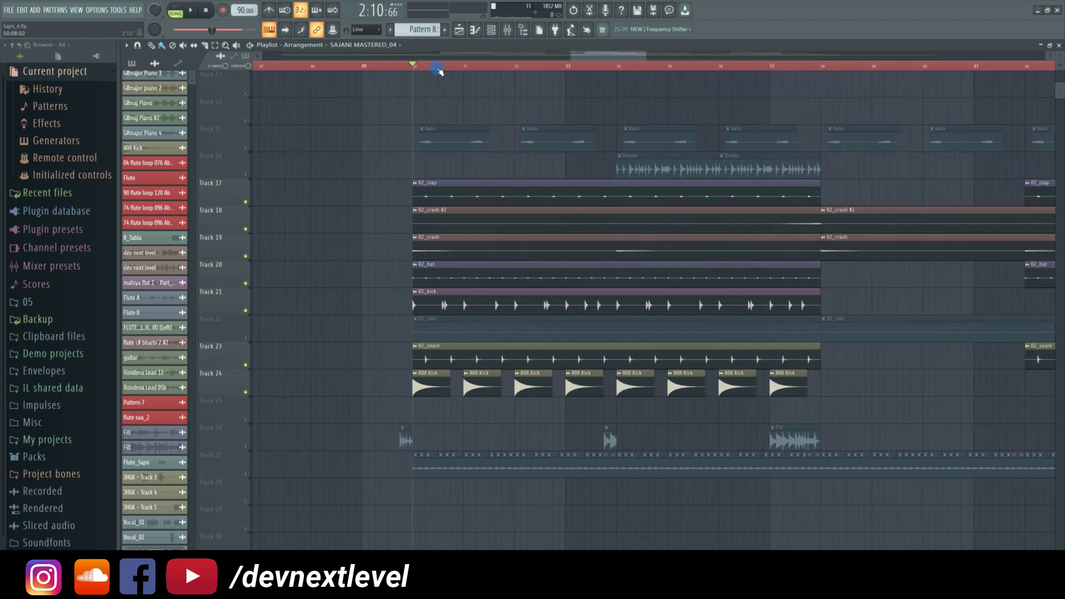
pyautogui.scroll(-7, 438, 69)
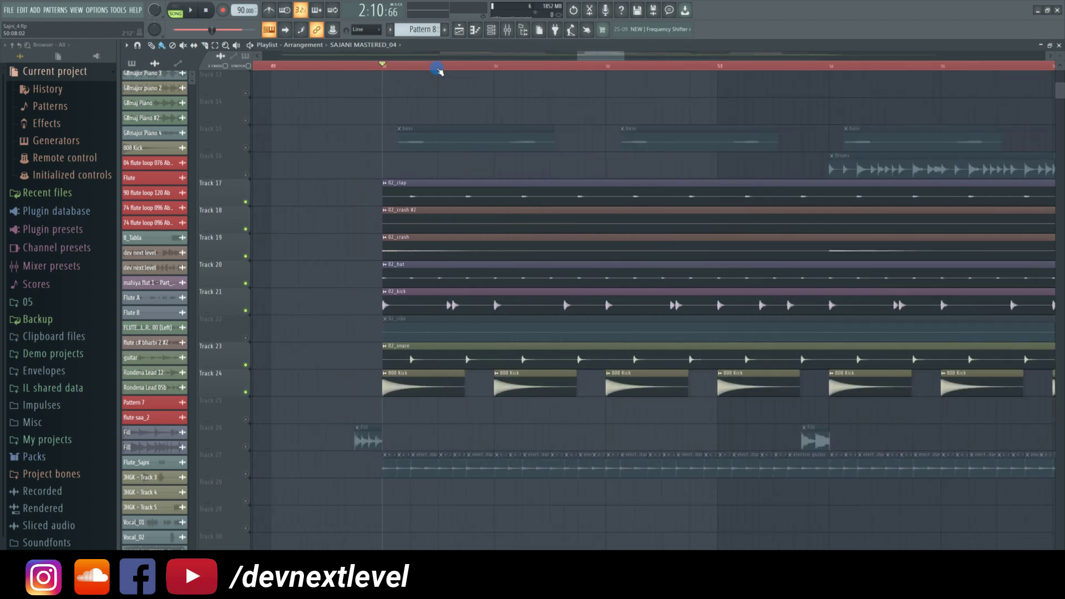
pyautogui.scroll(-1, 438, 70)
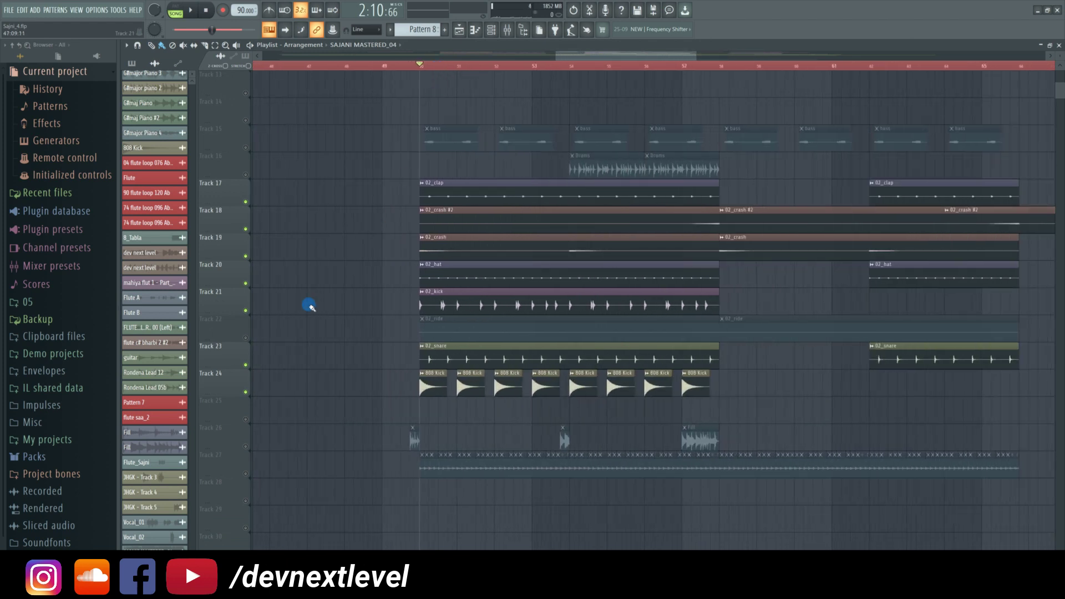
pyautogui.click(245, 338)
pyautogui.press('space')
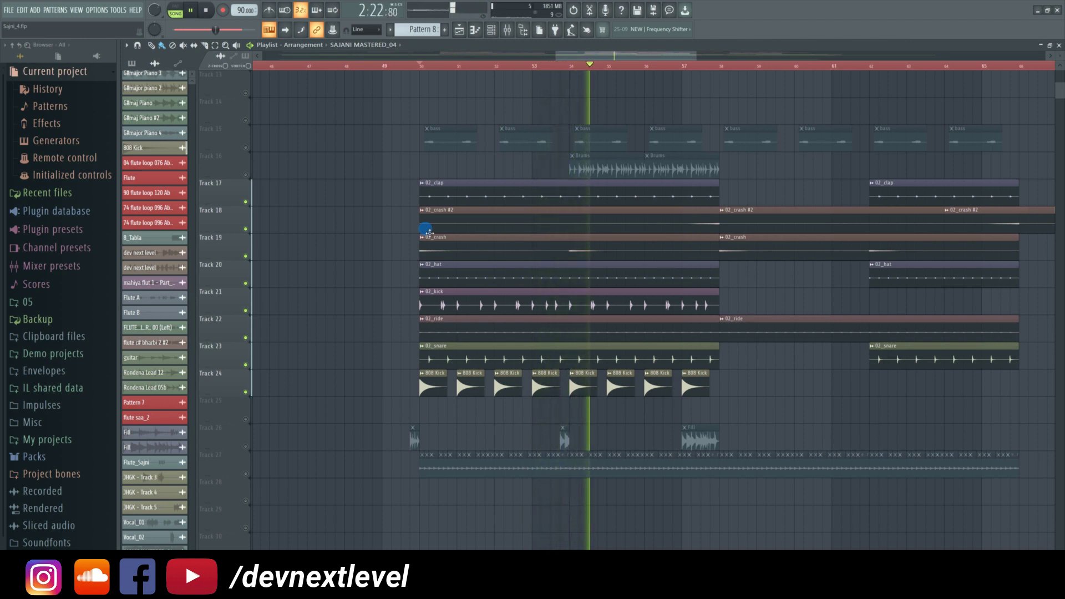
pyautogui.press('space')
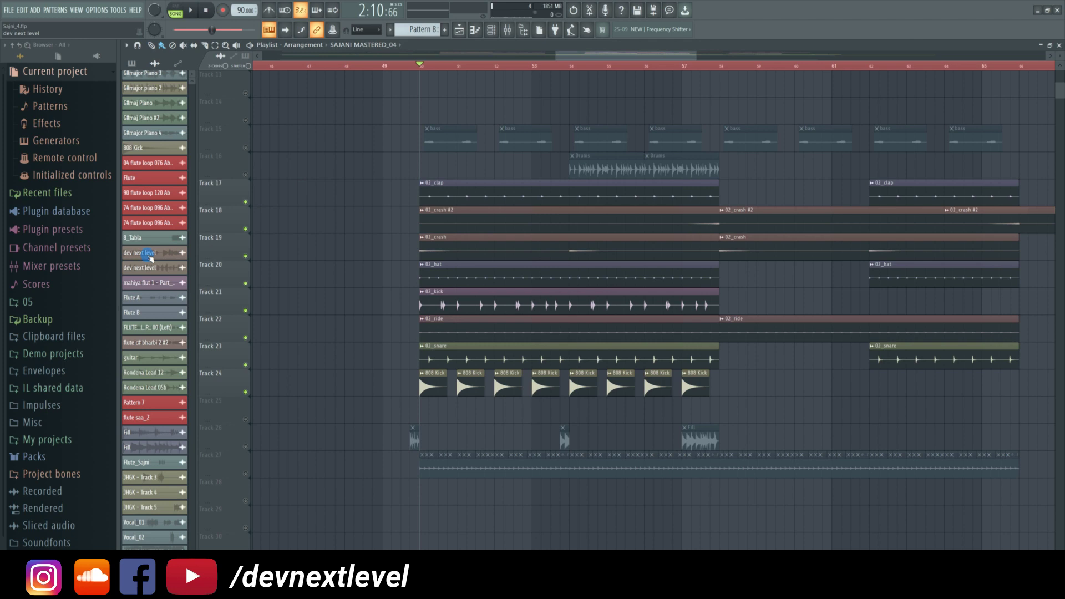
# - Look over the tracks around bar 50 and play the 02 drum and 808 Kick tracks from bar 50 again
pyautogui.scroll(-8, 149, 252)
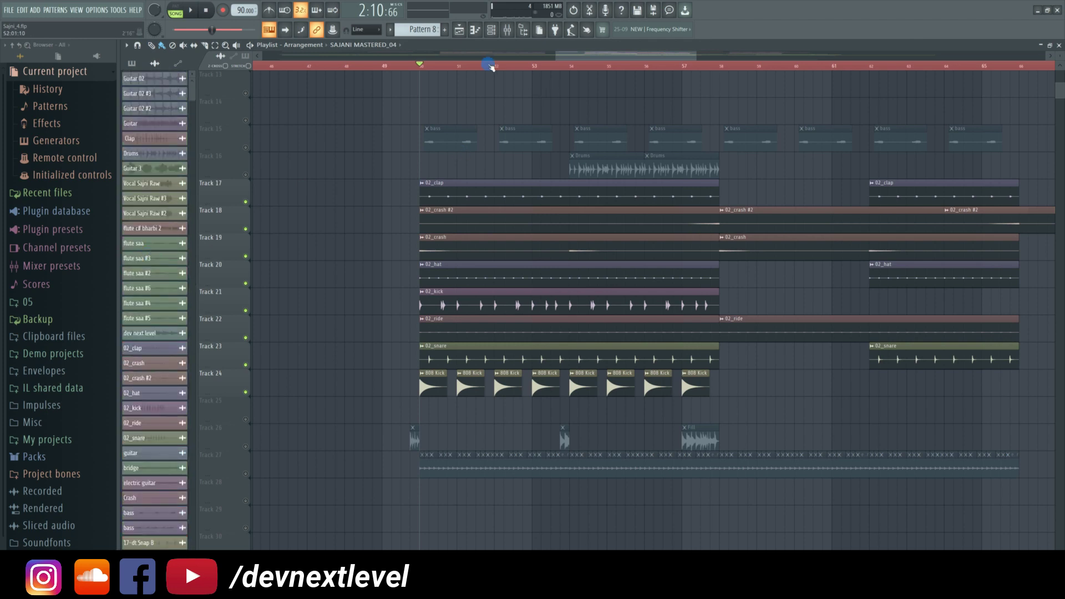
pyautogui.scroll(2, 487, 67)
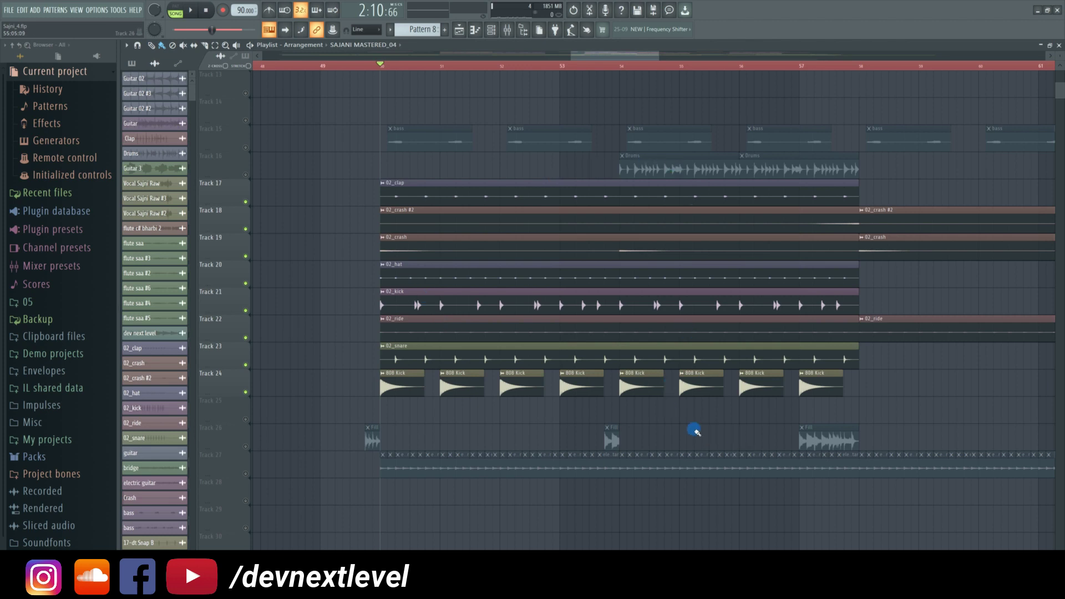
pyautogui.scroll(-4, 694, 431)
pyautogui.scroll(-2, 694, 431)
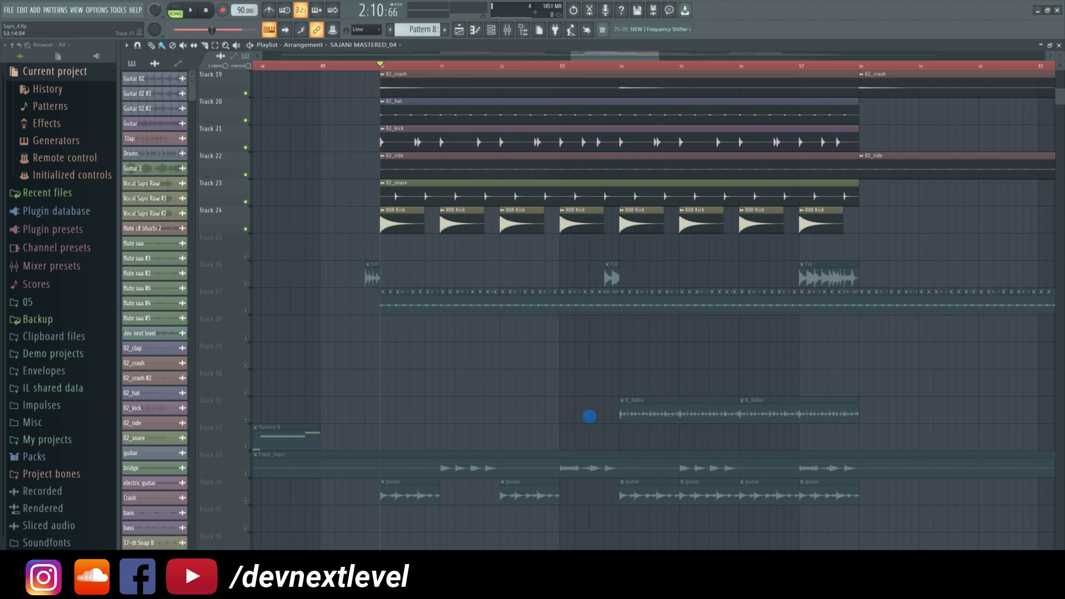
pyautogui.scroll(3, 393, 407)
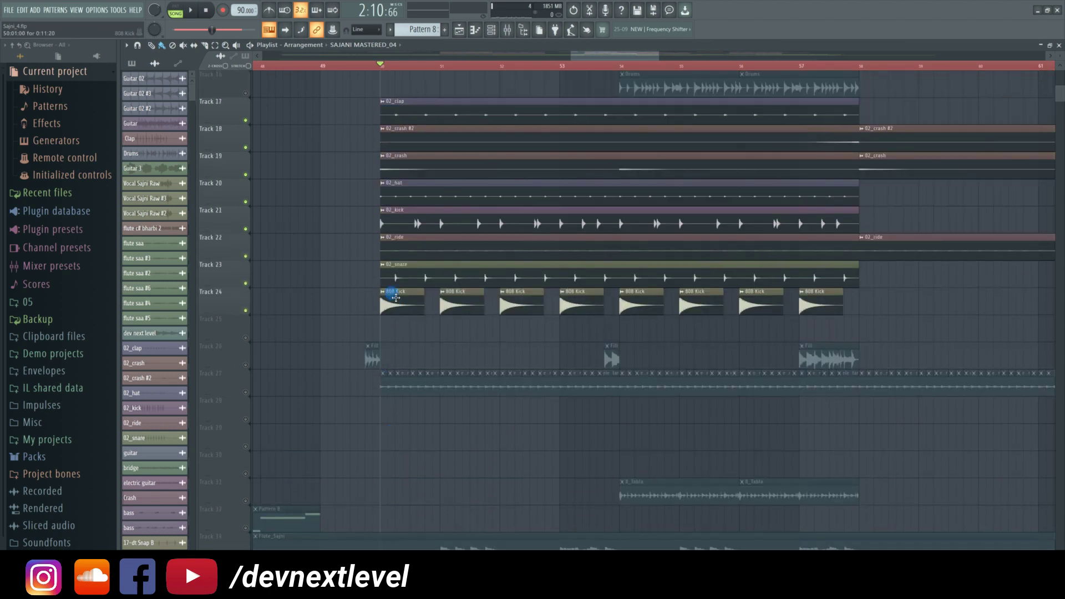
pyautogui.press('space')
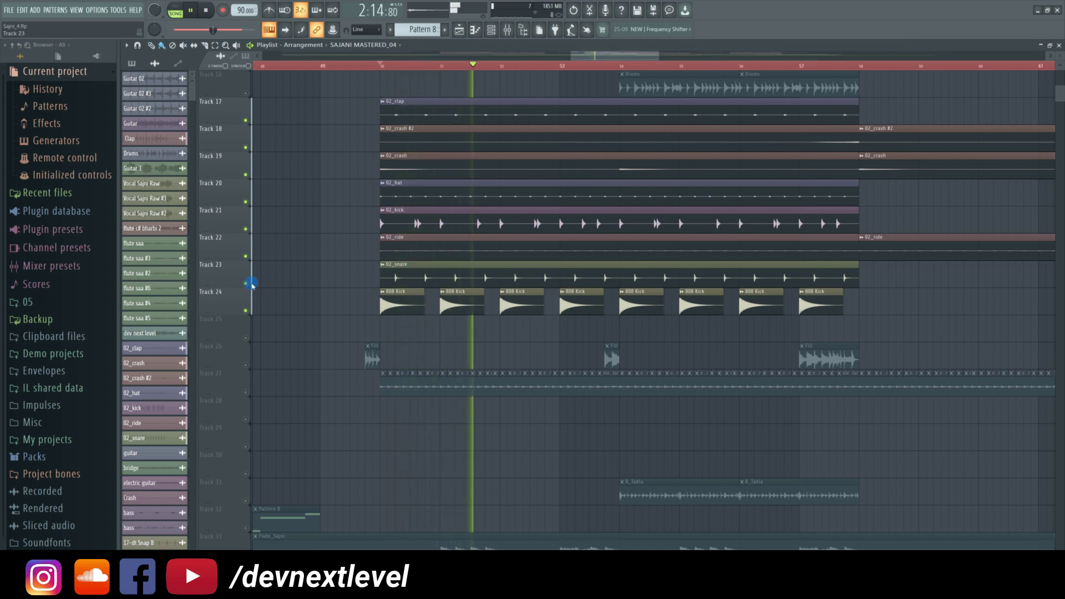
pyautogui.press('space')
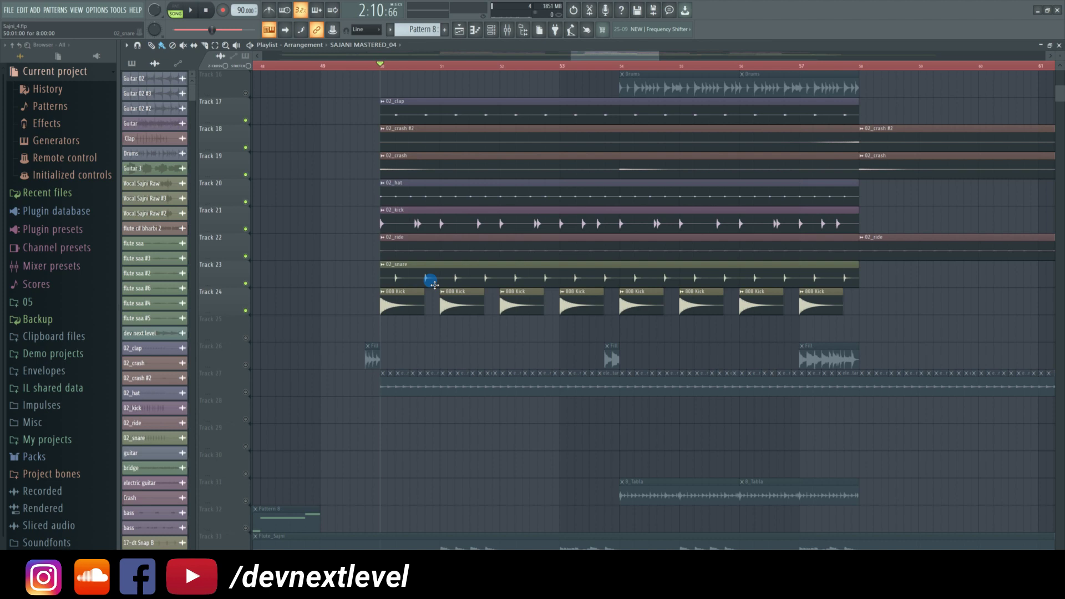
# - Unmute the B_Tabla clips on Track 31 and play them with the drums from bar 54
pyautogui.scroll(-2, 449, 388)
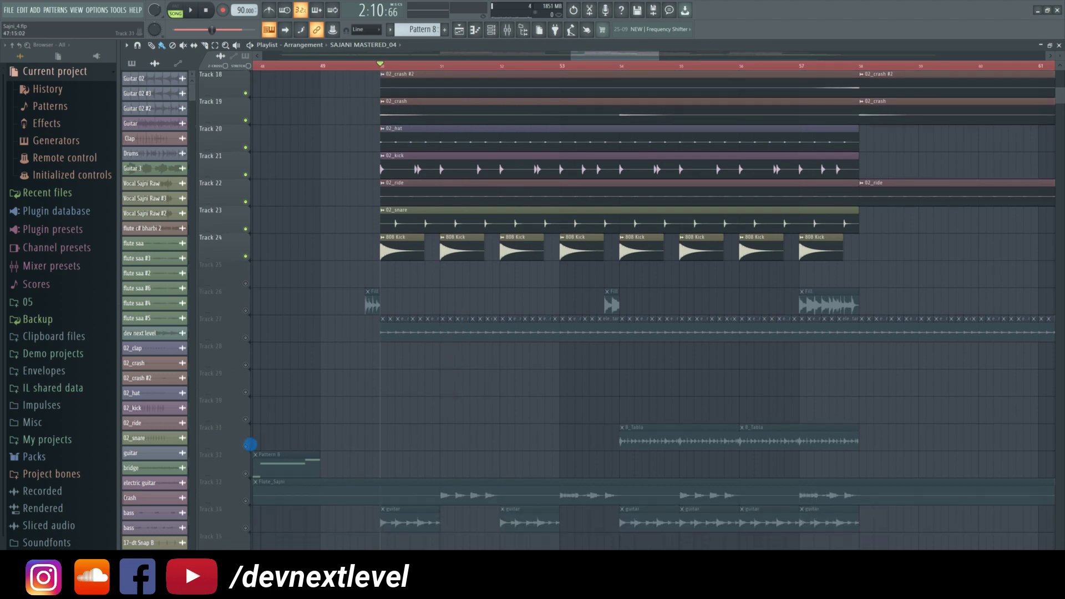
pyautogui.click(246, 446)
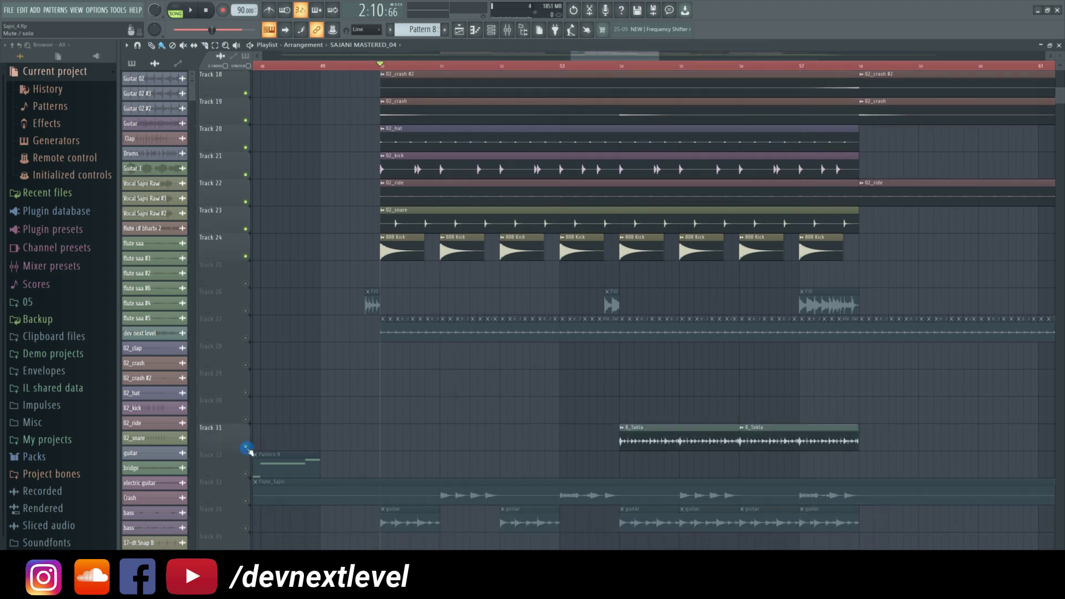
pyautogui.click(620, 67)
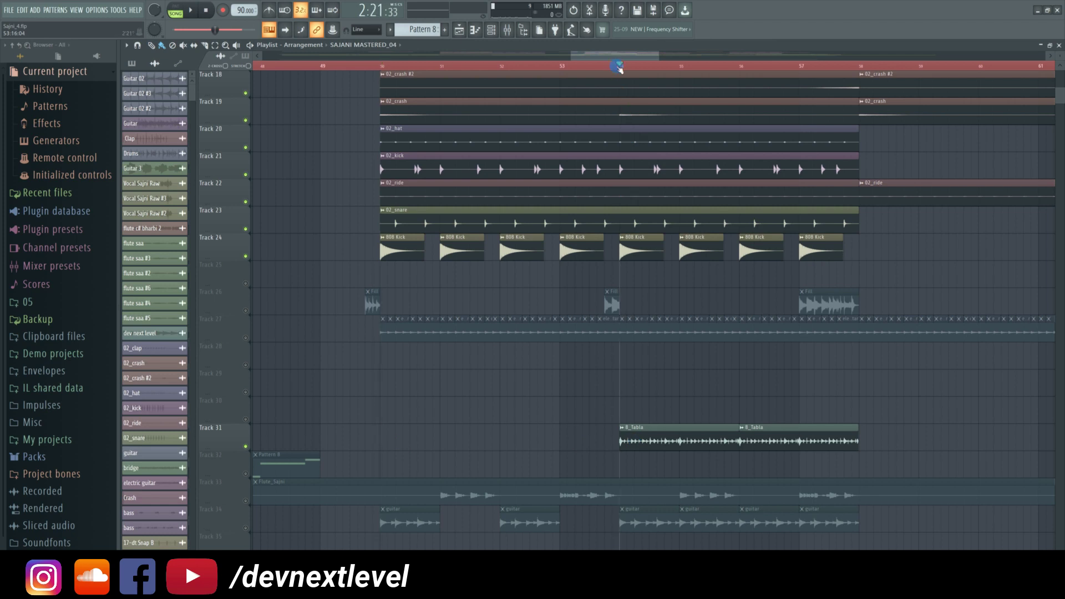
pyautogui.moveTo(629, 59); pyautogui.dragTo(647, 58)
pyautogui.press('space')
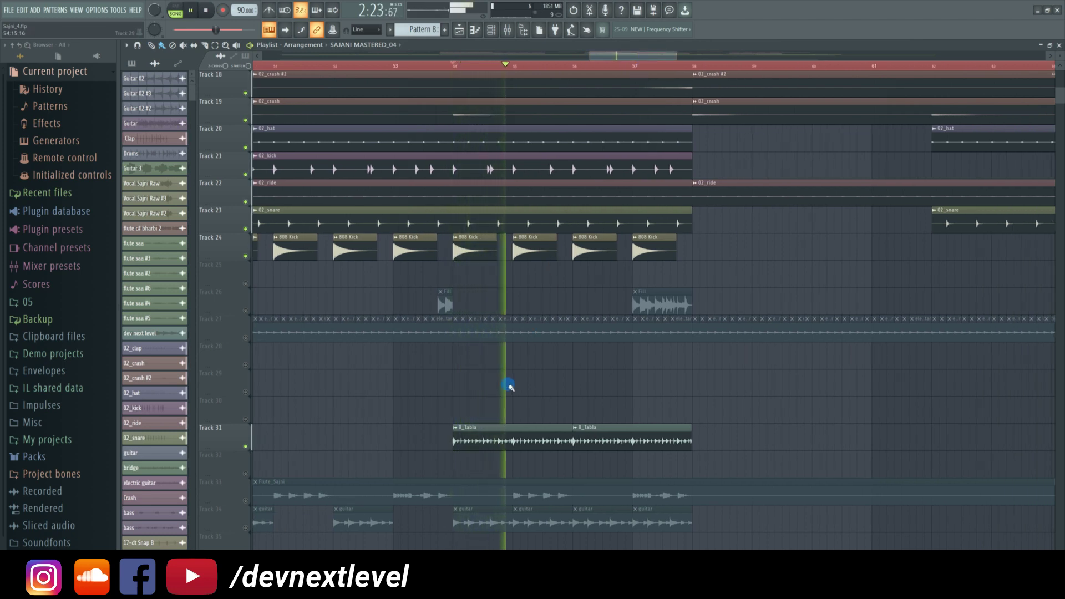
pyautogui.press('space')
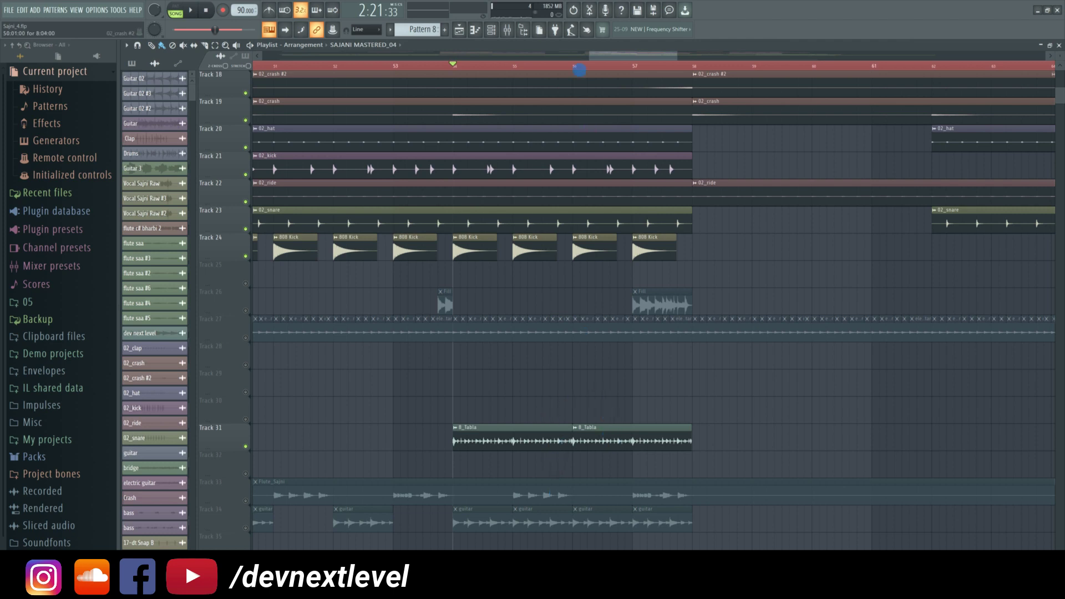
# - Play the drums and tabla from bar 56, where the second B_Tabla clip starts
pyautogui.click(575, 66)
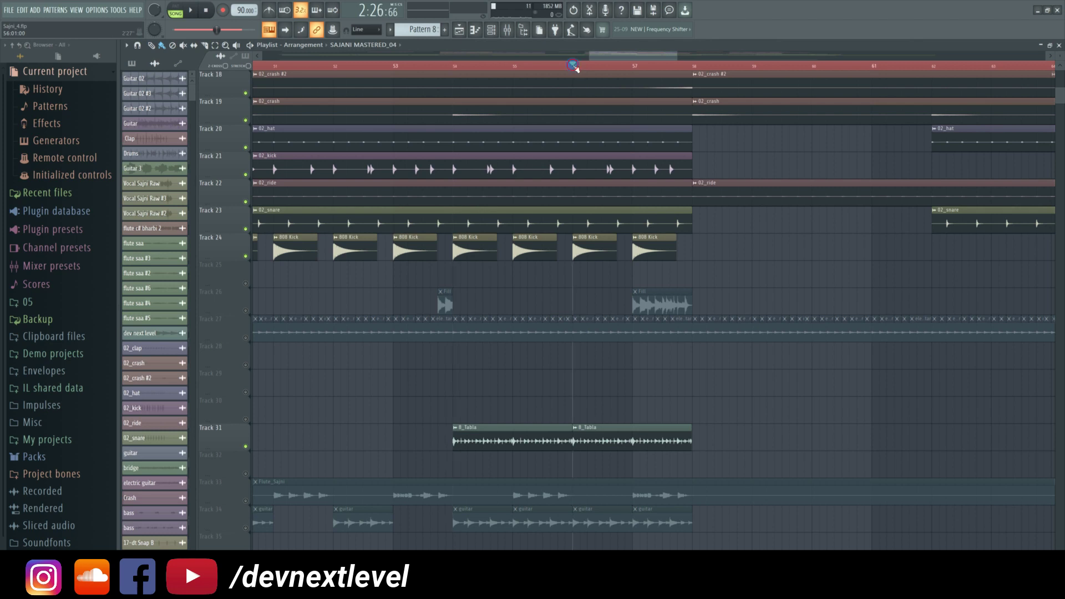
pyautogui.press('space')
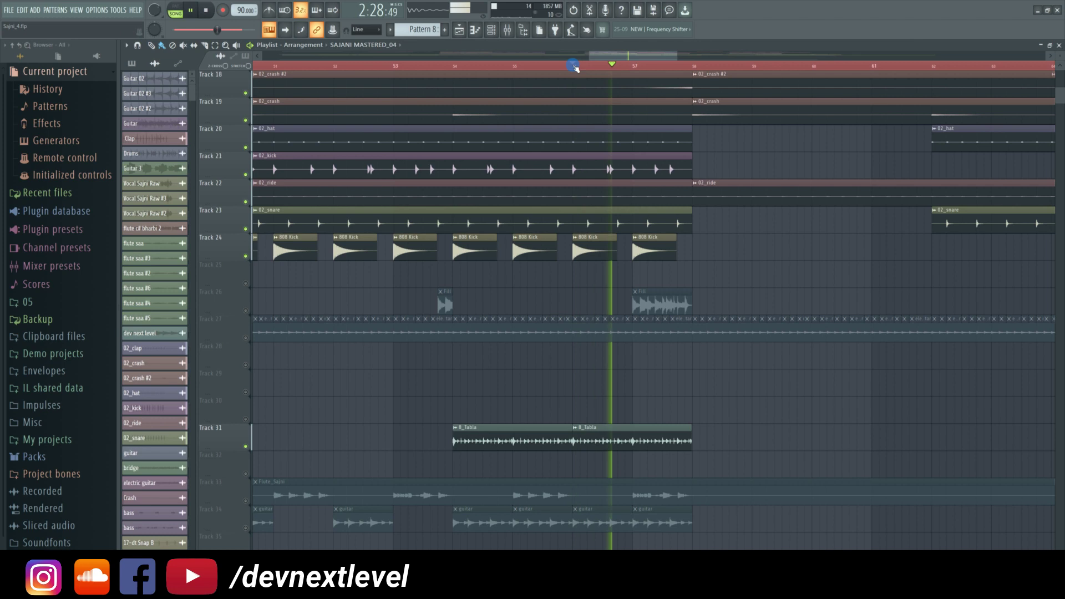
pyautogui.press('space')
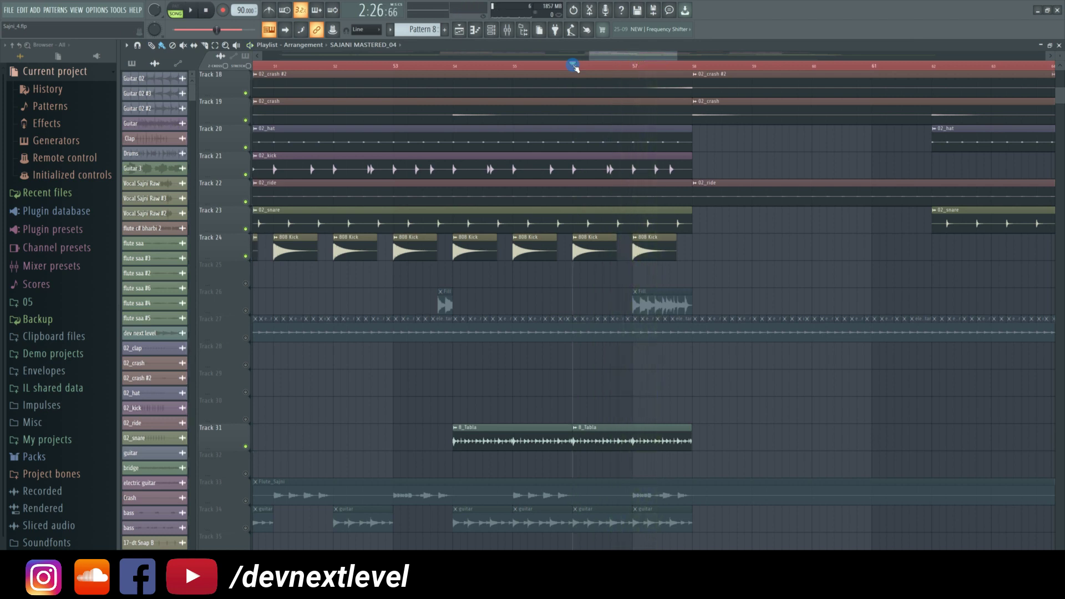
# - Open the Snares folder of the Drums pack in the browser
pyautogui.click(53, 457)
pyautogui.click(60, 375)
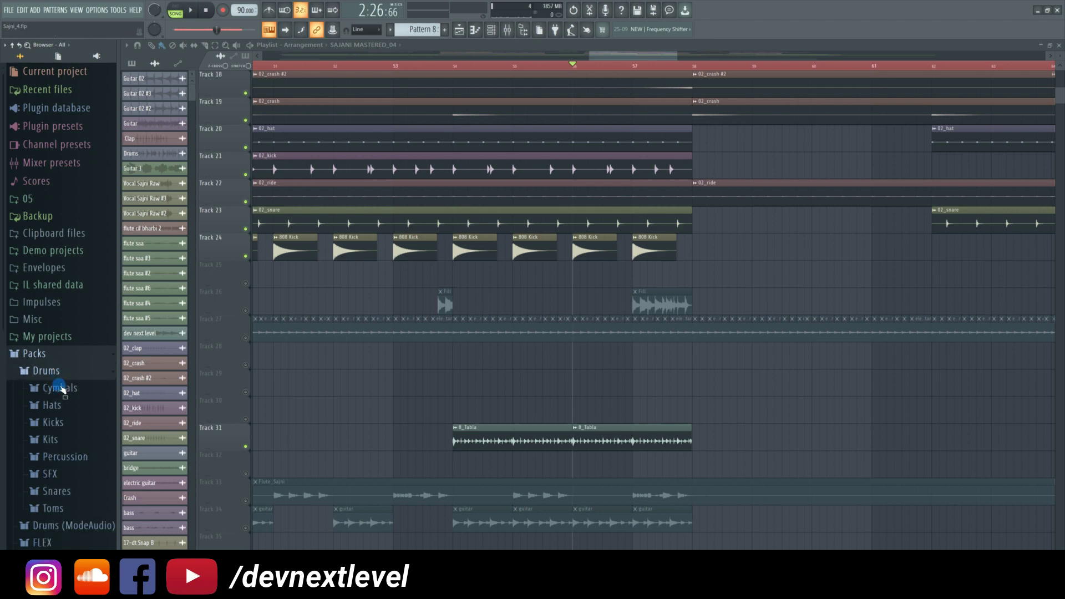
pyautogui.click(67, 492)
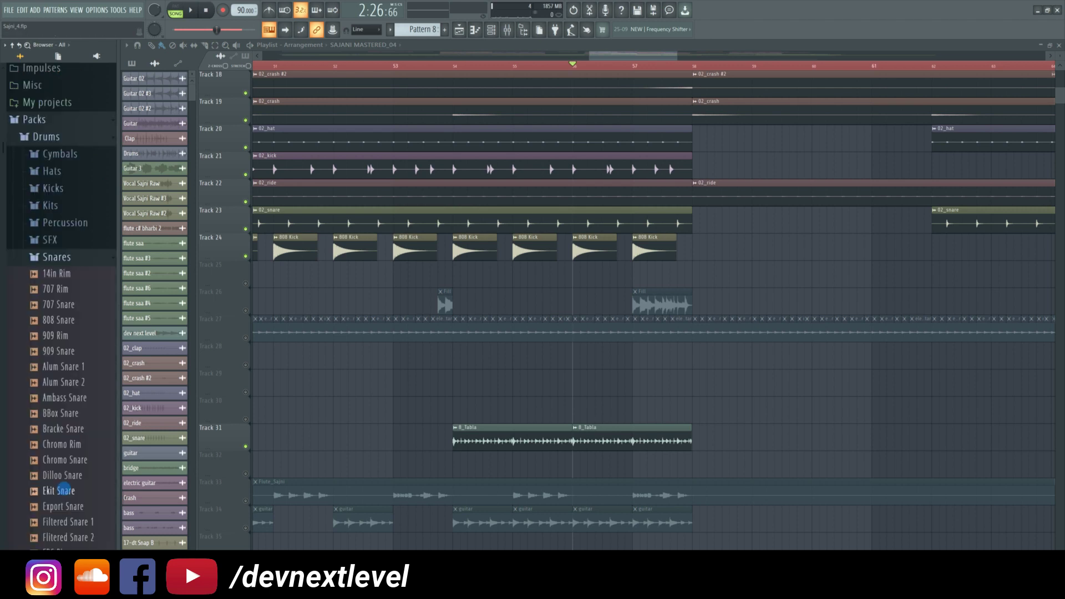
# - Audition several Grv Snareclap samples, ending on Grv Snareclap 19
pyautogui.scroll(-6, 66, 482)
pyautogui.click(66, 446)
pyautogui.click(69, 472)
pyautogui.click(69, 491)
pyautogui.click(73, 507)
pyautogui.click(81, 522)
pyautogui.click(85, 538)
pyautogui.click(85, 551)
pyautogui.click(92, 525)
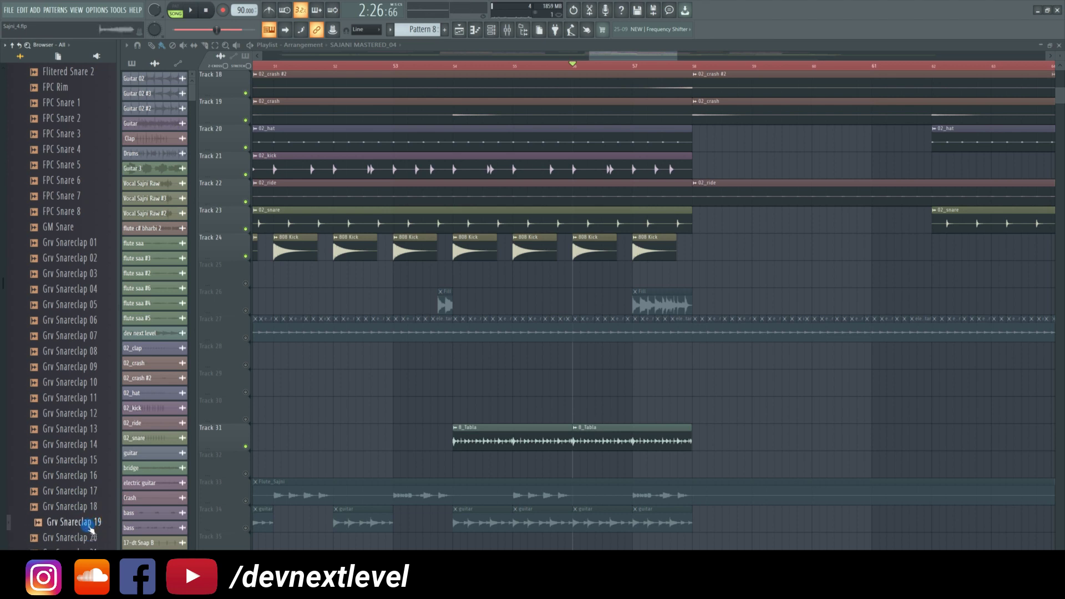
# - Place three Grv Snareclap 19 clips on Track 30 across bars 56 and 57, in line with the 02_snare hits
pyautogui.moveTo(92, 529); pyautogui.dragTo(588, 411)
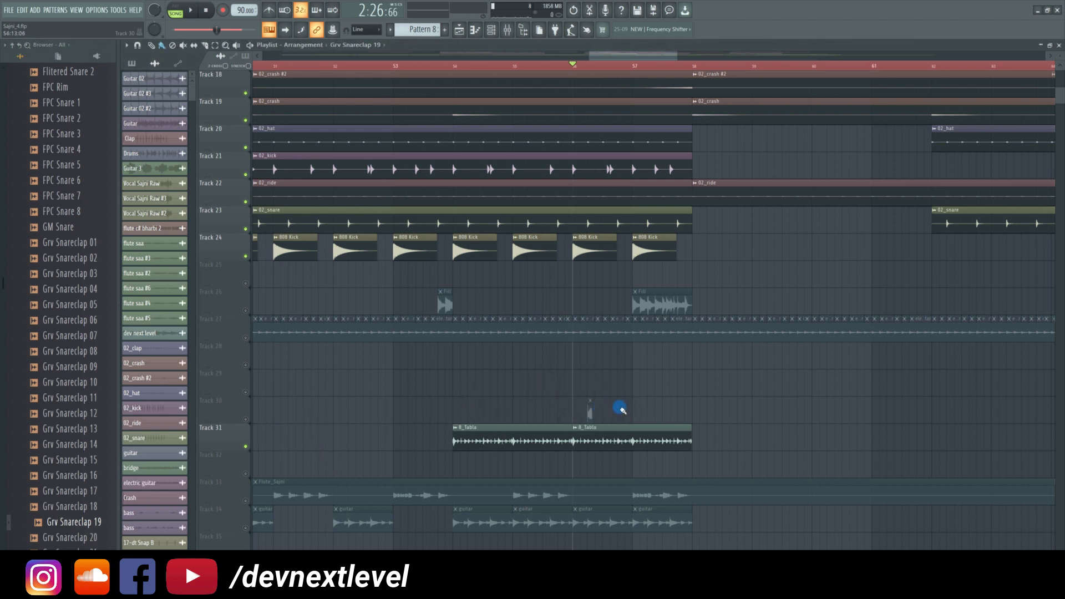
pyautogui.click(619, 411)
pyautogui.click(650, 410)
# - Mute the 02_snare on Track 23, unmute Track 30 and play the snareclap hits from bar 56
pyautogui.click(246, 229)
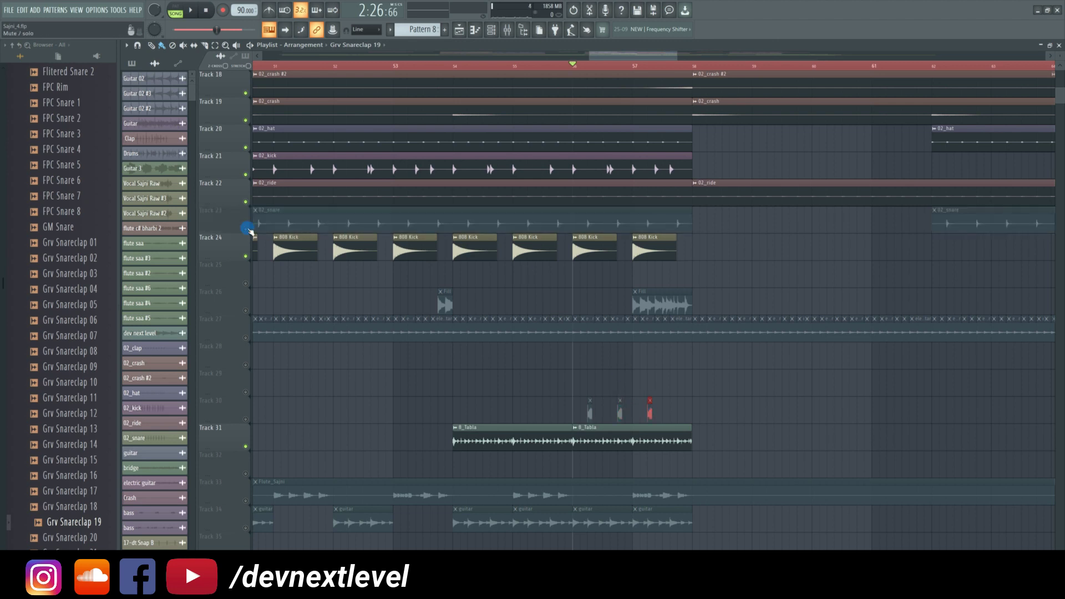
pyautogui.click(245, 420)
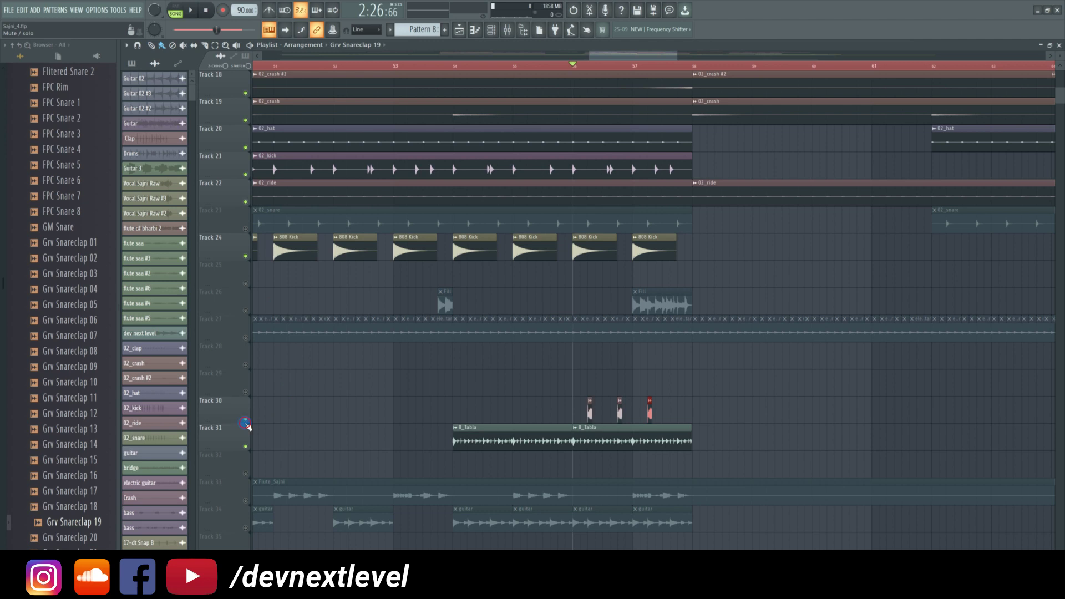
pyautogui.press('space')
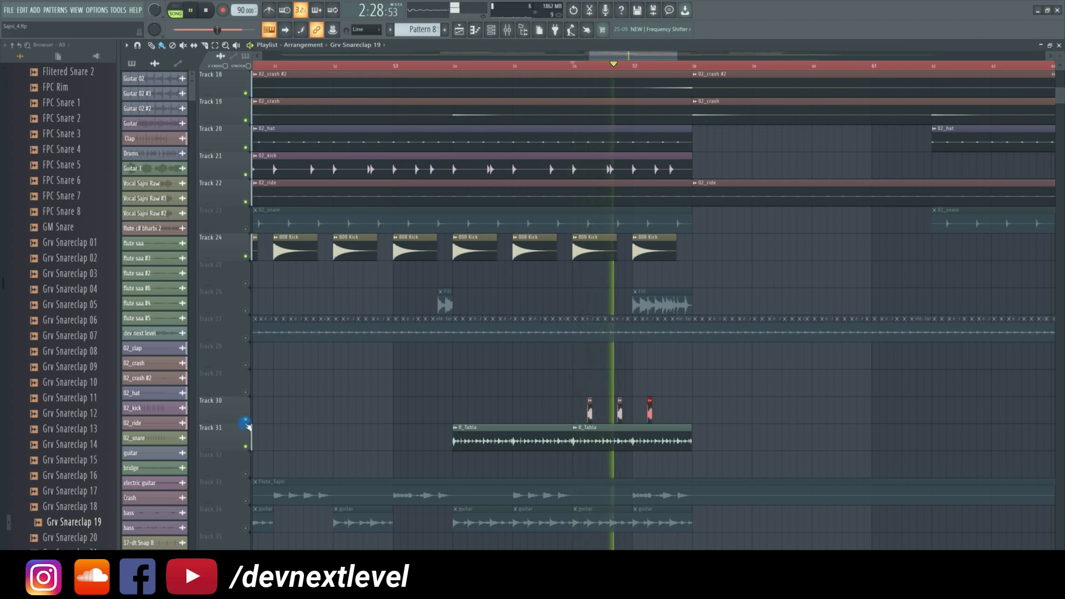
pyautogui.press('space')
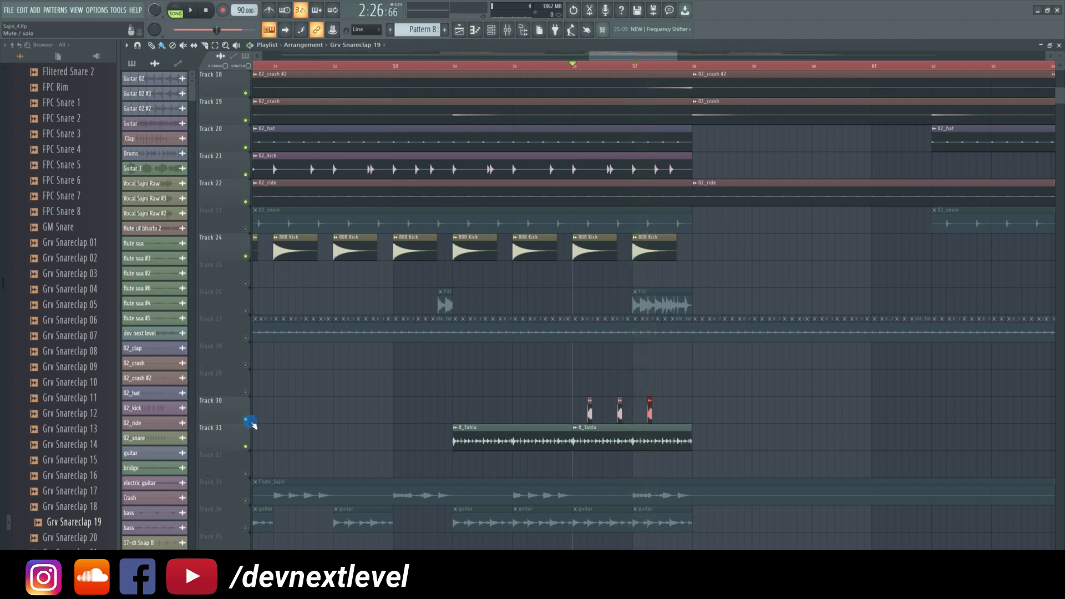
# - Unmute the 02_snare on Track 23 and delete the three Grv Snareclap 19 clips from Track 30
pyautogui.click(245, 229)
pyautogui.rightClick(590, 411)
pyautogui.rightClick(619, 410)
pyautogui.rightClick(649, 410)
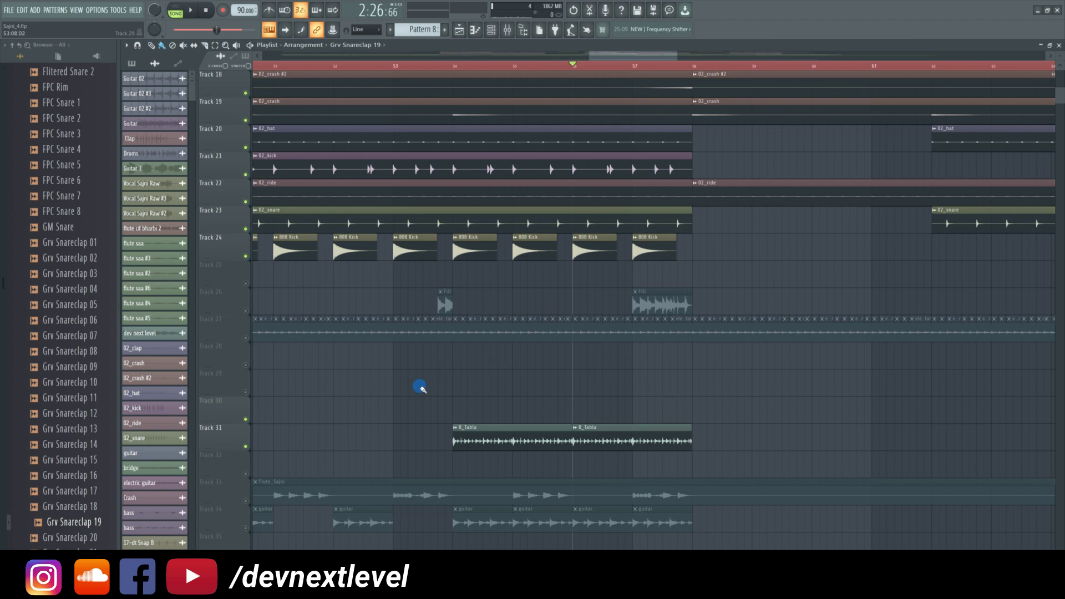
# - Unmute the electric guitar clips on Track 27 and play them with the drums and tabla from bar 56
pyautogui.scroll(2, 420, 386)
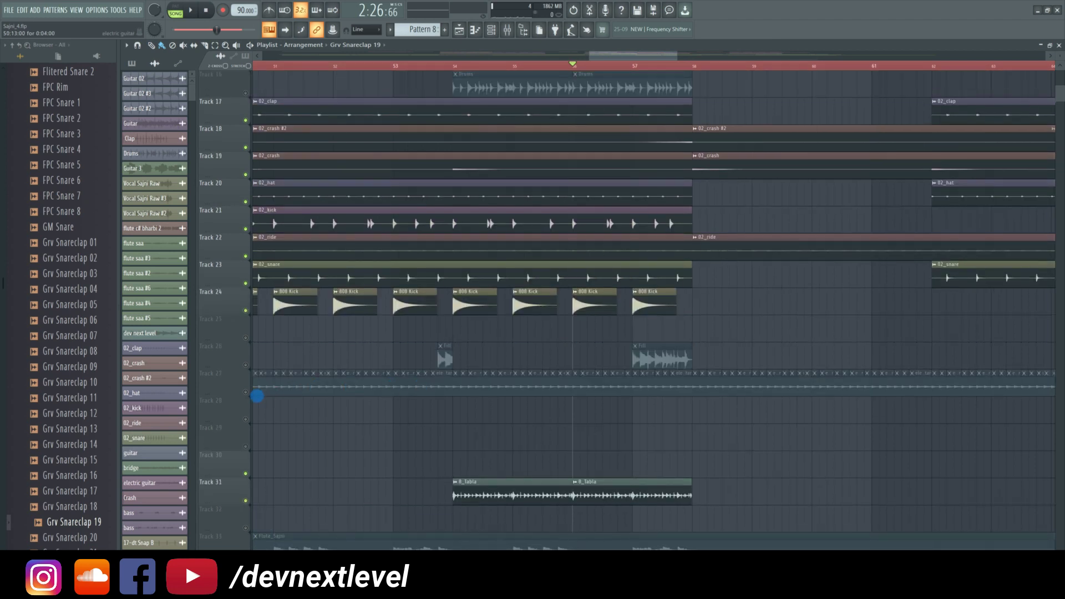
pyautogui.click(248, 396)
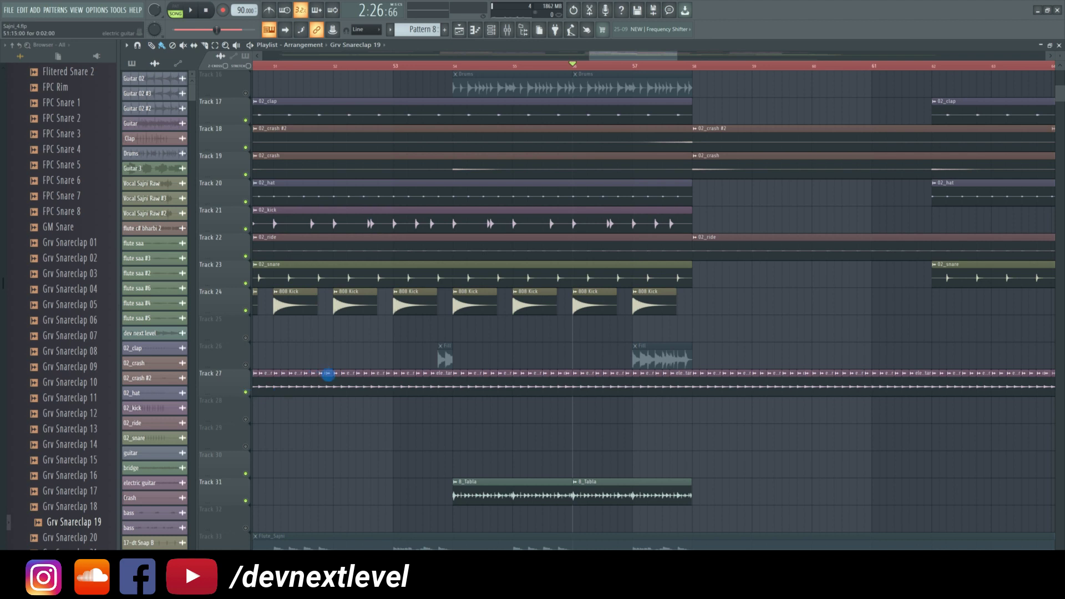
pyautogui.press('space')
pyautogui.press('space')
# - Solo the electric guitar on Track 27 and play it from bar 50
pyautogui.scroll(-5, 604, 71)
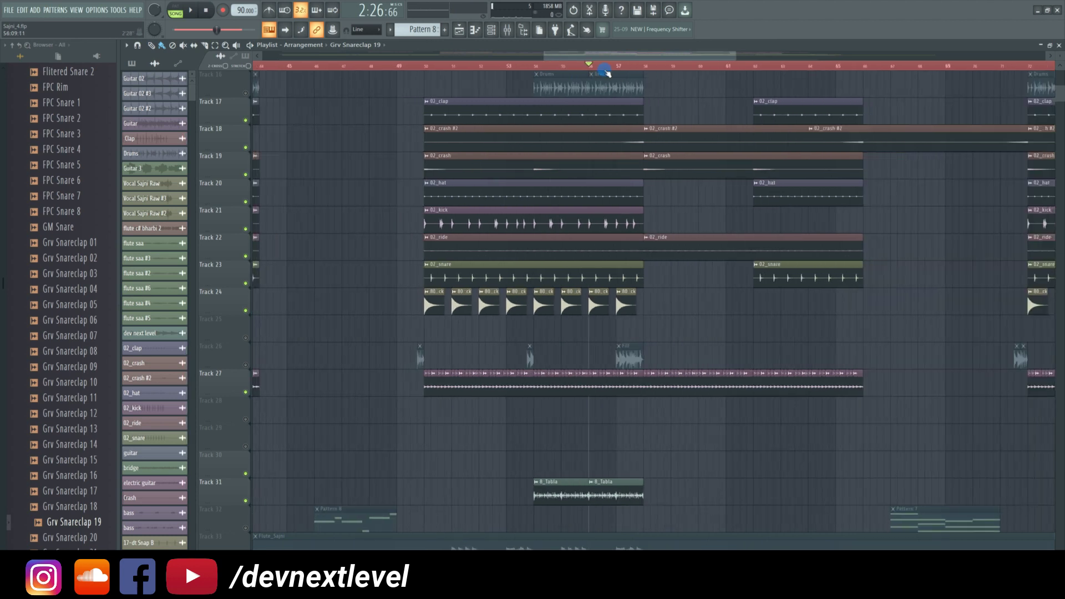
pyautogui.click(450, 67)
pyautogui.scroll(6, 450, 66)
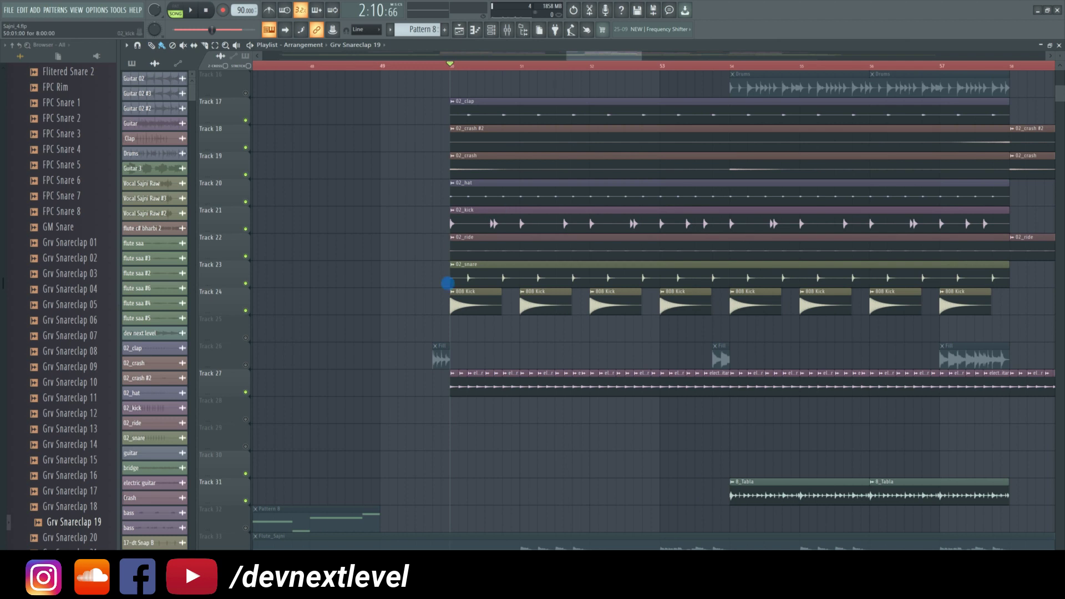
pyautogui.rightClick(245, 392)
pyautogui.press('space')
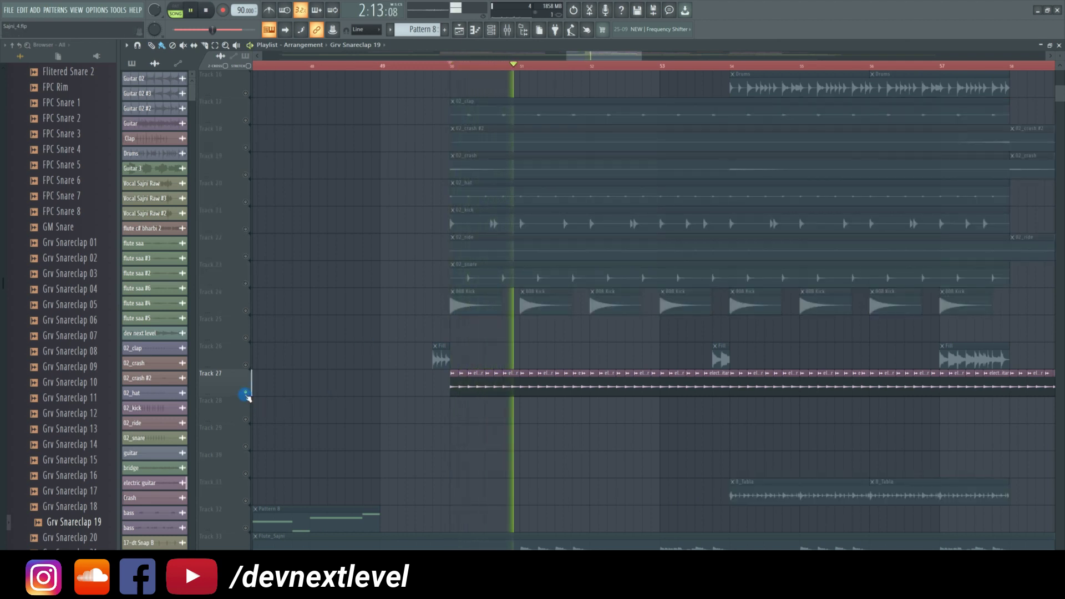
pyautogui.press('space')
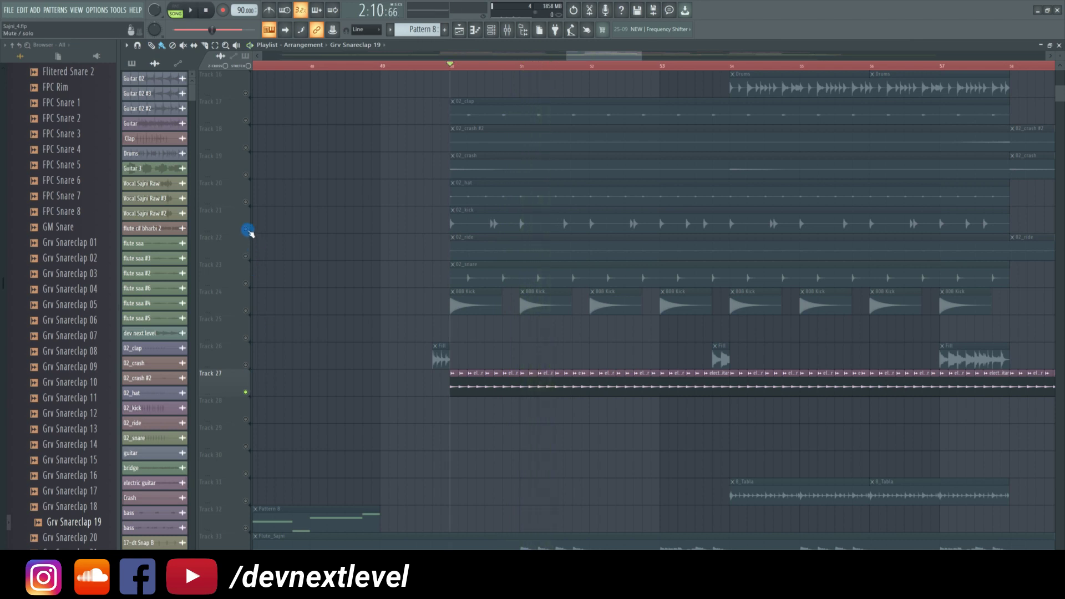
# - Unmute 02_kick, 02_snare and 02_hat (Tracks 21, 23 and 20) and play them with the electric guitar from bar 50
pyautogui.click(246, 230)
pyautogui.click(246, 283)
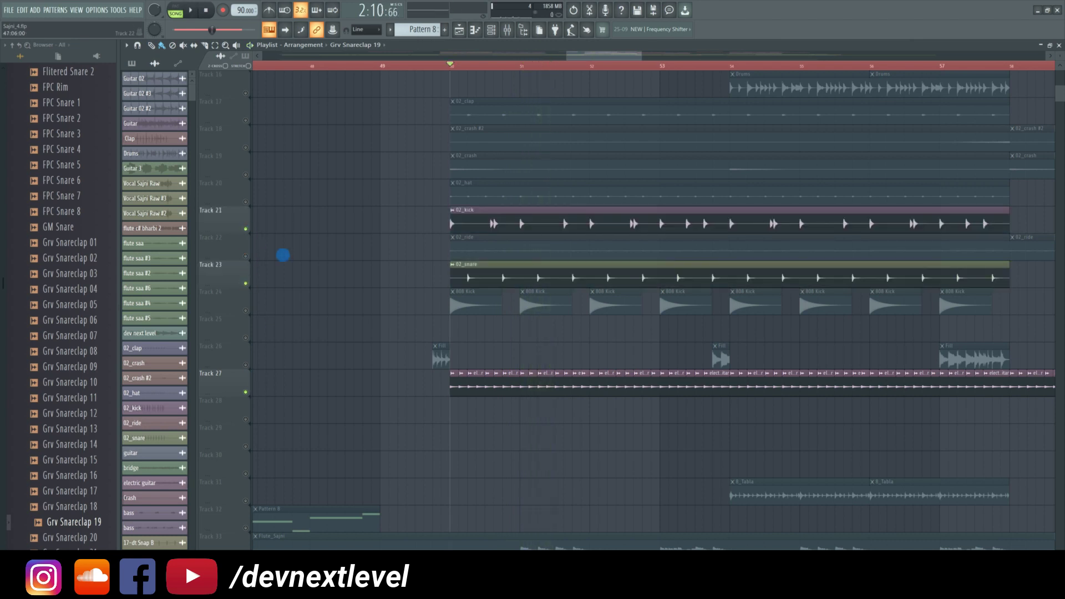
pyautogui.click(246, 202)
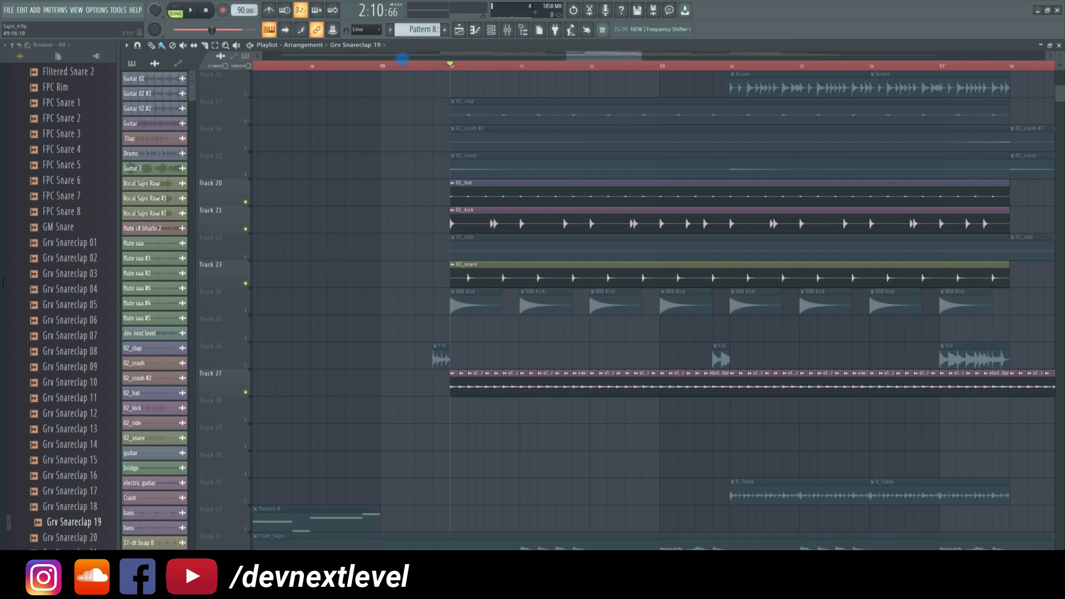
pyautogui.moveTo(592, 59)
pyautogui.mouseDown()
pyautogui.moveTo(599, 69)
pyautogui.moveTo(589, 67)
pyautogui.mouseUp()
pyautogui.press('space')
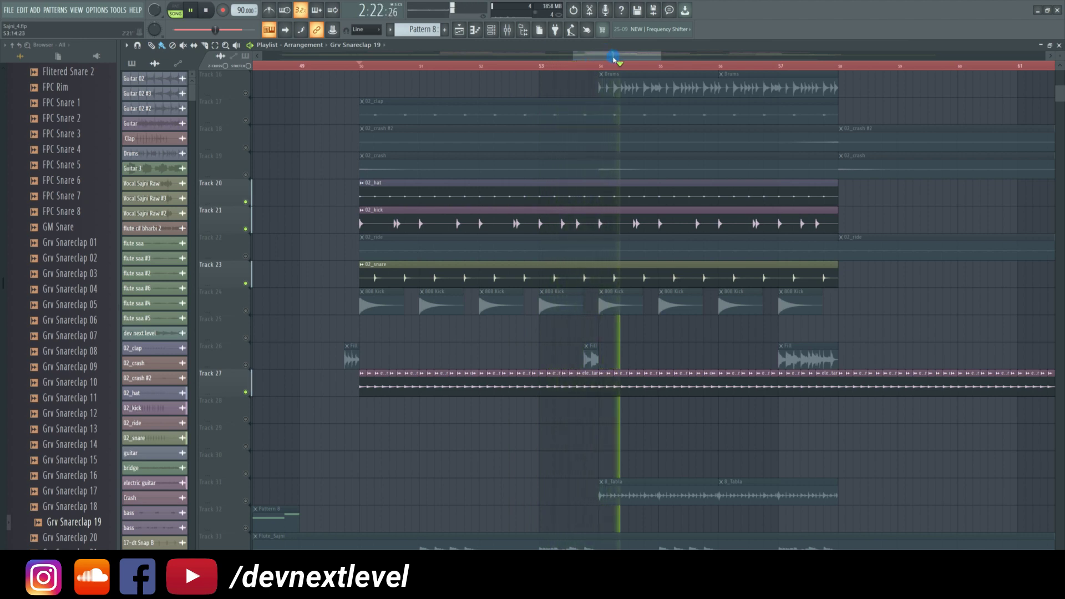
pyautogui.press('space')
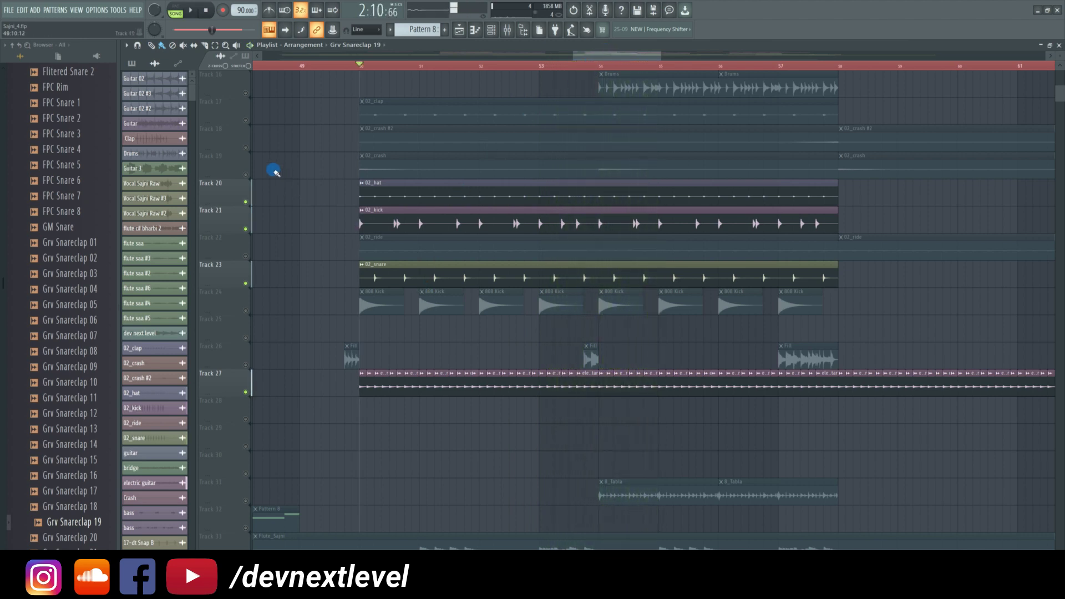
# - Unmute the 02_crash, 02_ride, 808 Kick and 02_crash #2 tracks (Tracks 19, 22, 24 and 18)
pyautogui.click(246, 175)
pyautogui.click(246, 256)
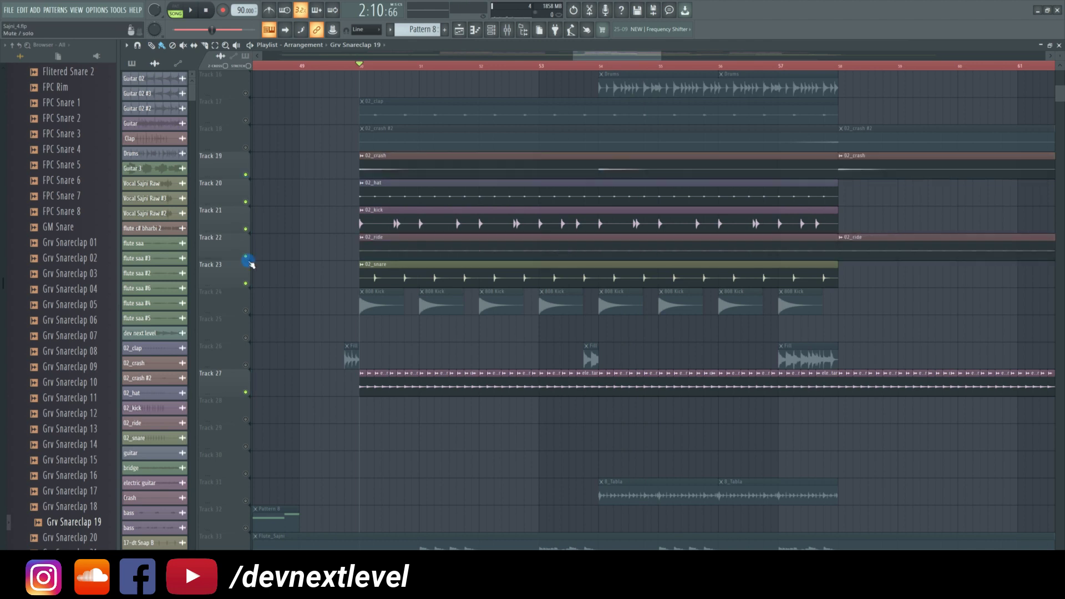
pyautogui.click(246, 310)
pyautogui.click(245, 148)
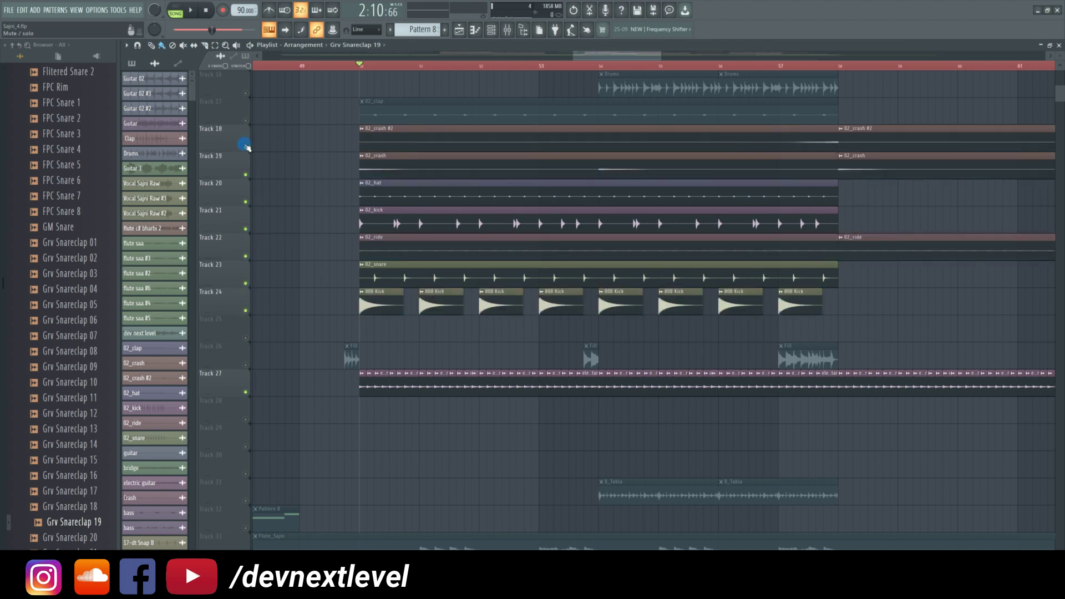
# - Unmute 02_clap (Track 17) and the guitar on Track 34, and play them with the drums and electric guitar from bar 50
pyautogui.click(246, 120)
pyautogui.scroll(-2, 341, 358)
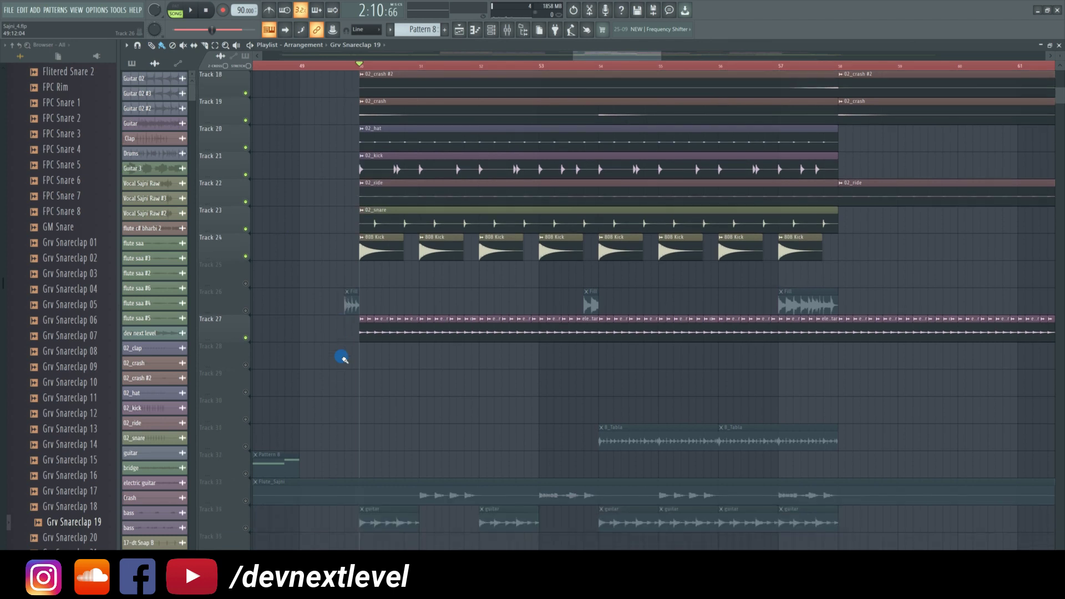
pyautogui.scroll(-2, 340, 358)
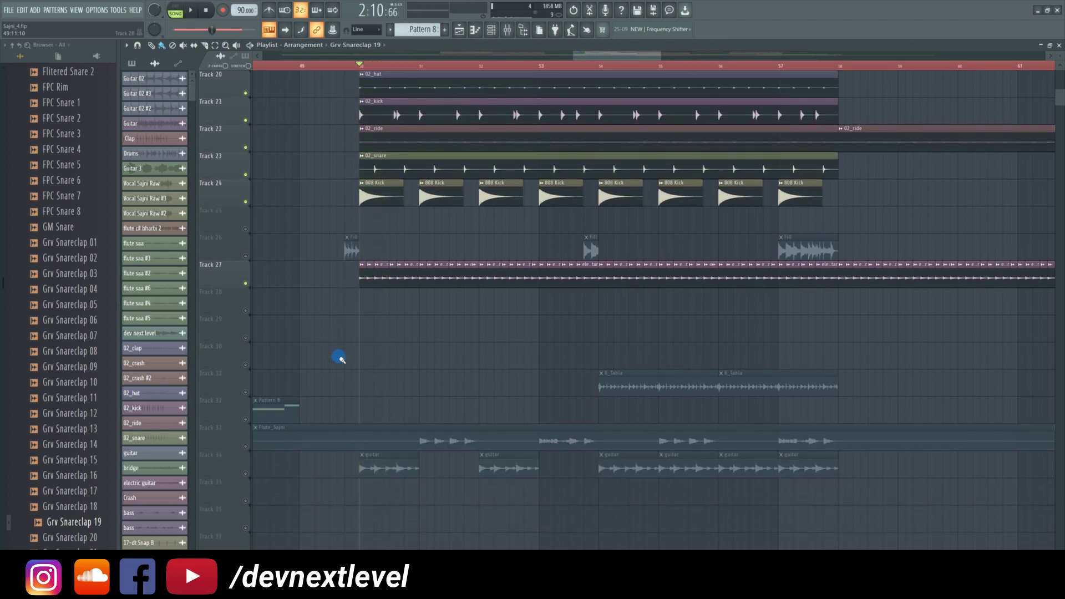
pyautogui.scroll(-3, 339, 357)
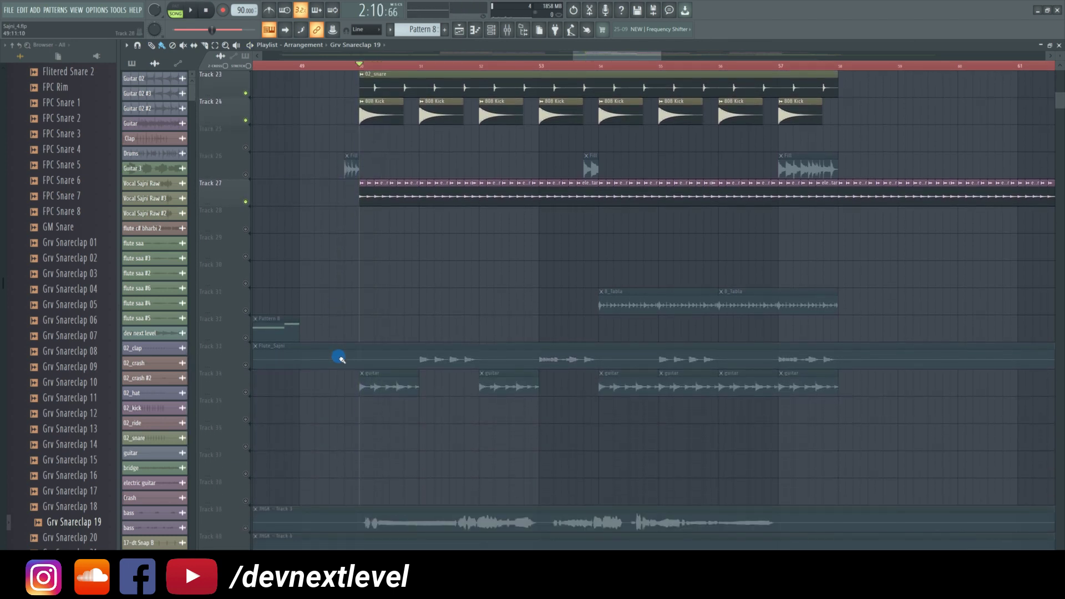
pyautogui.click(247, 393)
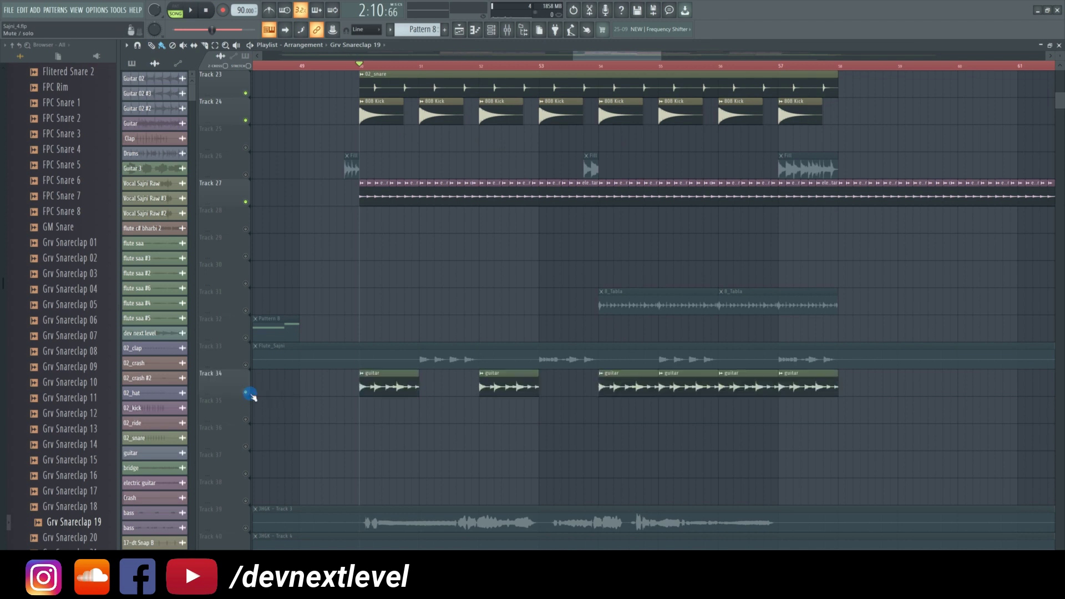
pyautogui.press('space')
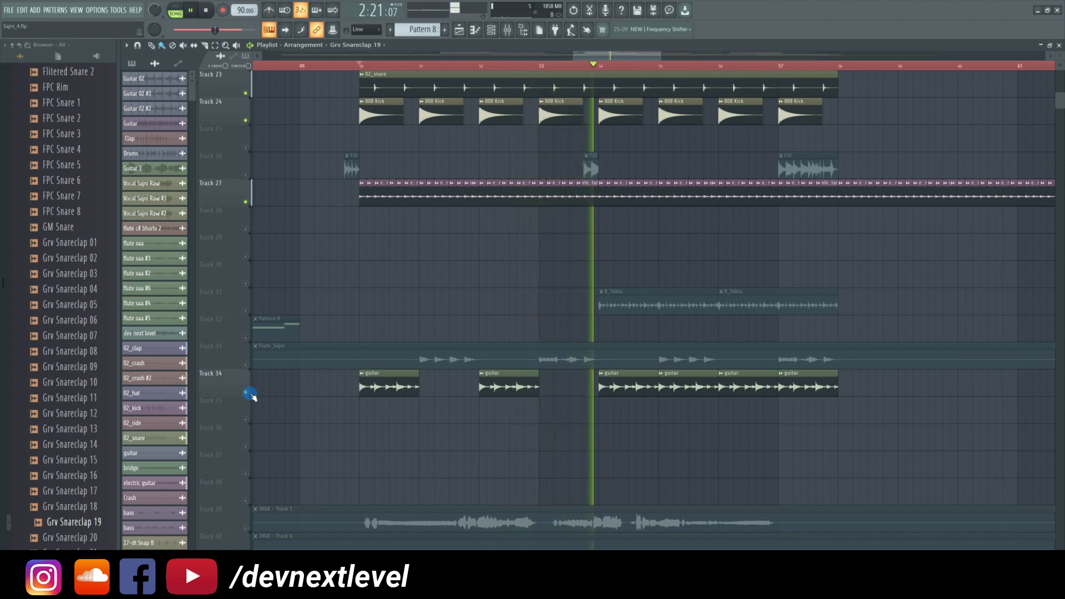
pyautogui.press('space')
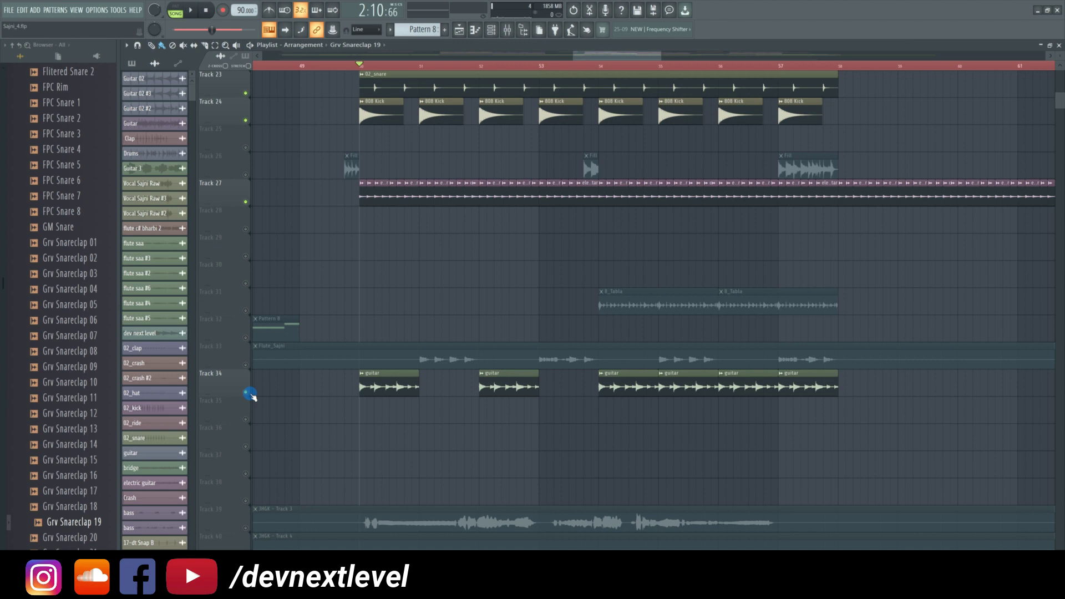
# - Unmute the flute on Track 33 and play it with the guitars and drums from bar 50
pyautogui.click(247, 365)
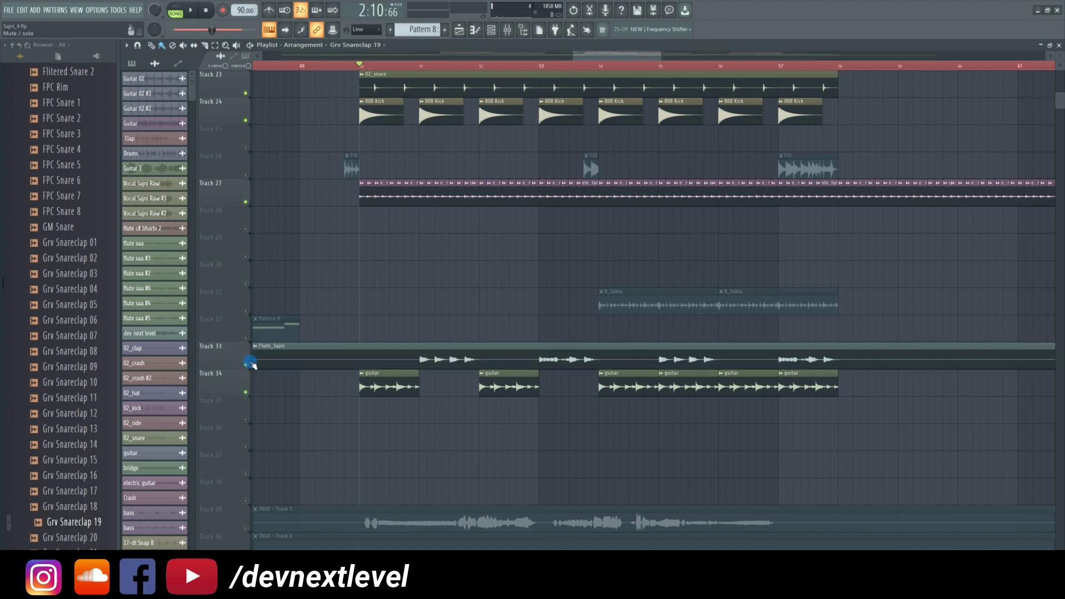
pyautogui.press('space')
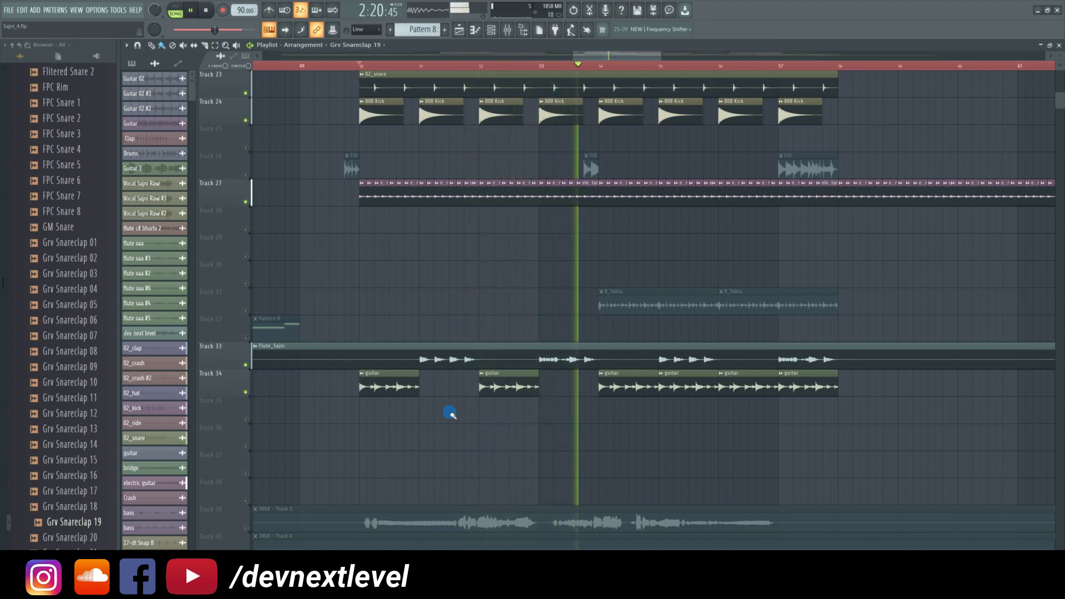
pyautogui.press('space')
# - Unmute the tabla clips on Track 31 and play them with the other active tracks from bar 54
pyautogui.click(246, 311)
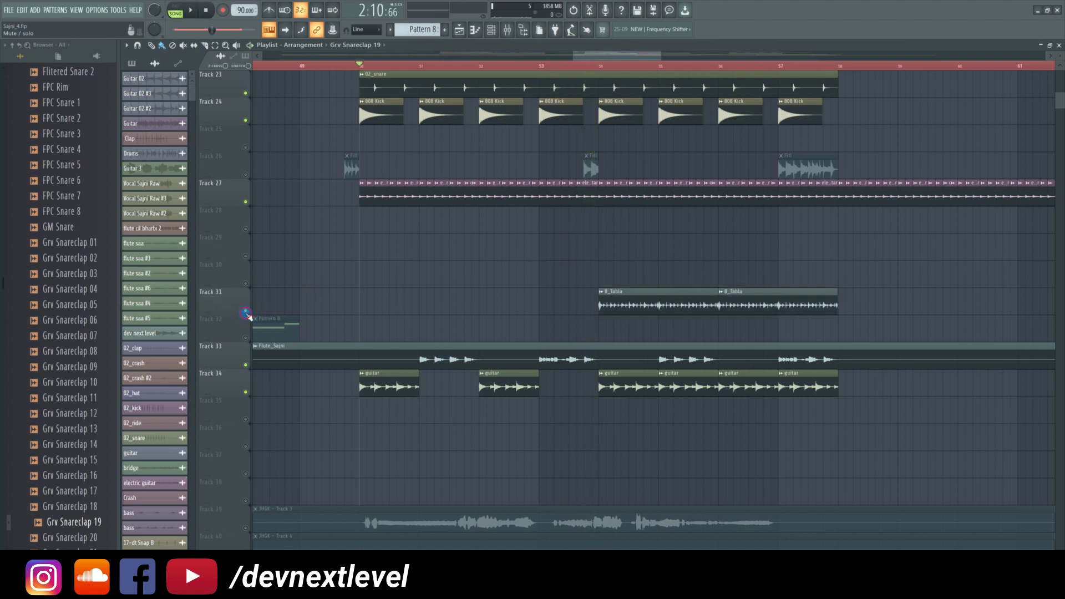
pyautogui.click(601, 66)
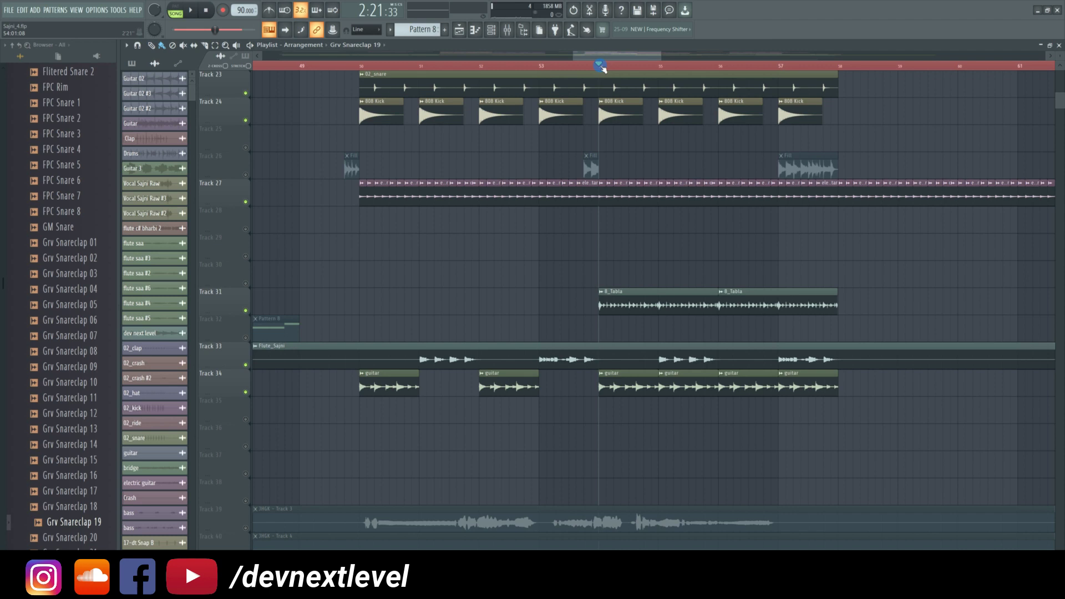
pyautogui.press('space')
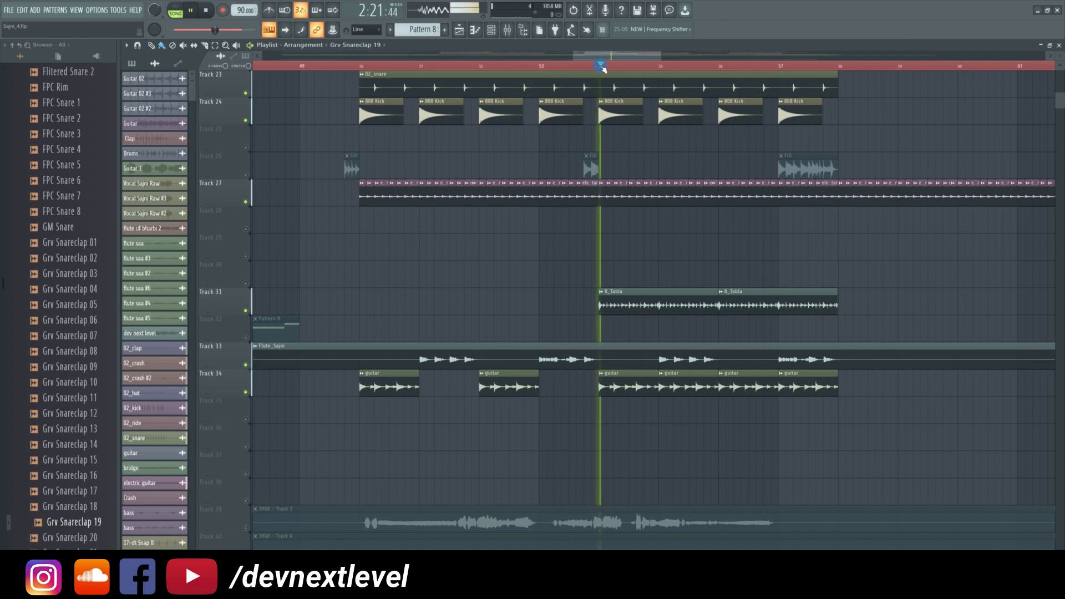
pyautogui.scroll(6, 584, 221)
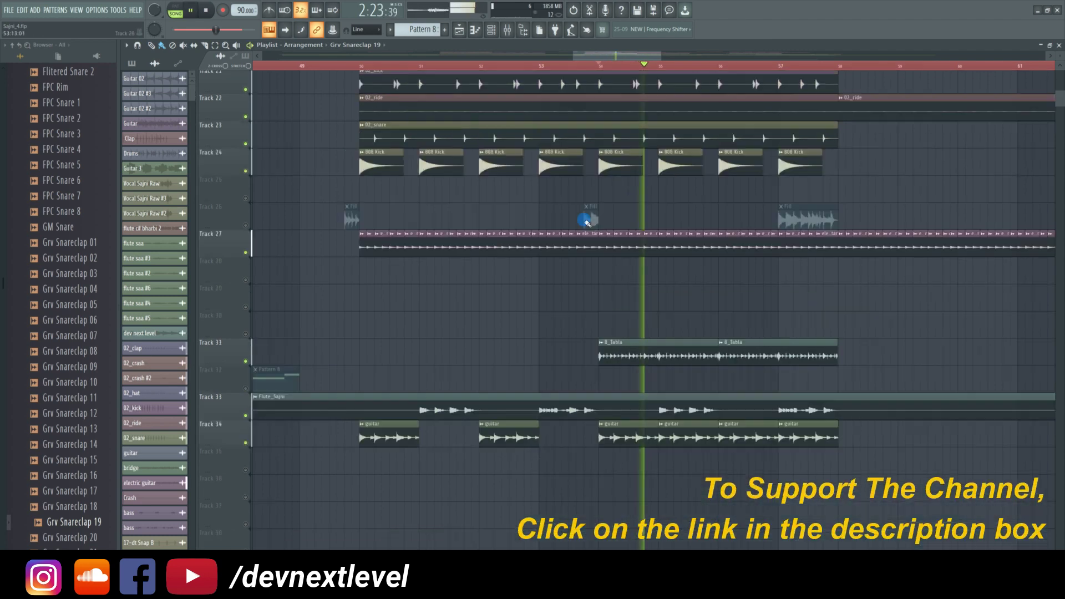
pyautogui.press('space')
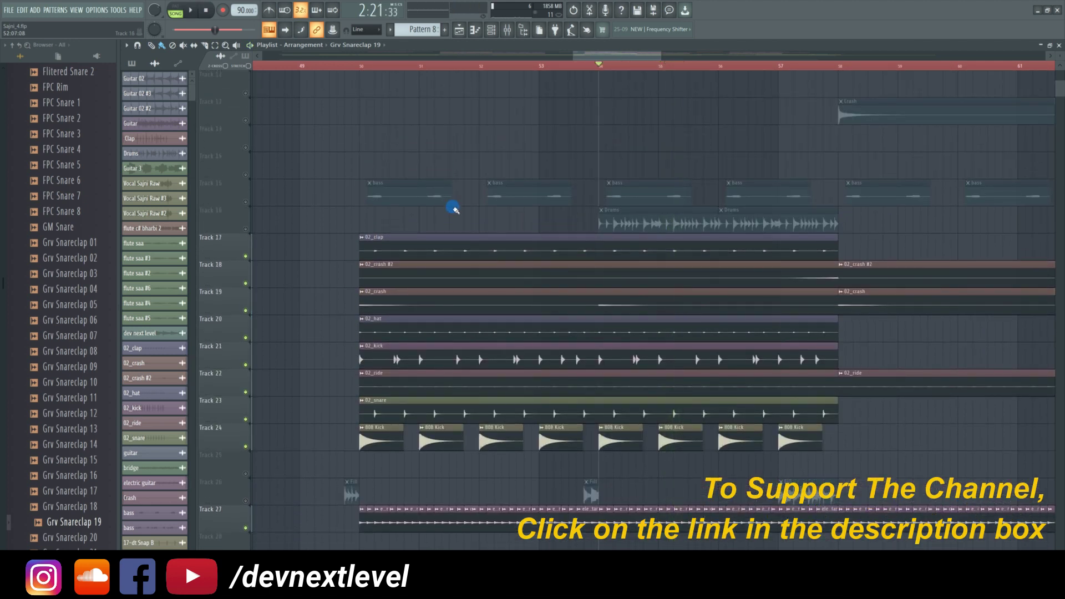
# - Unmute the bass on Track 15 and play it with the other active tracks from bar 50
pyautogui.click(245, 202)
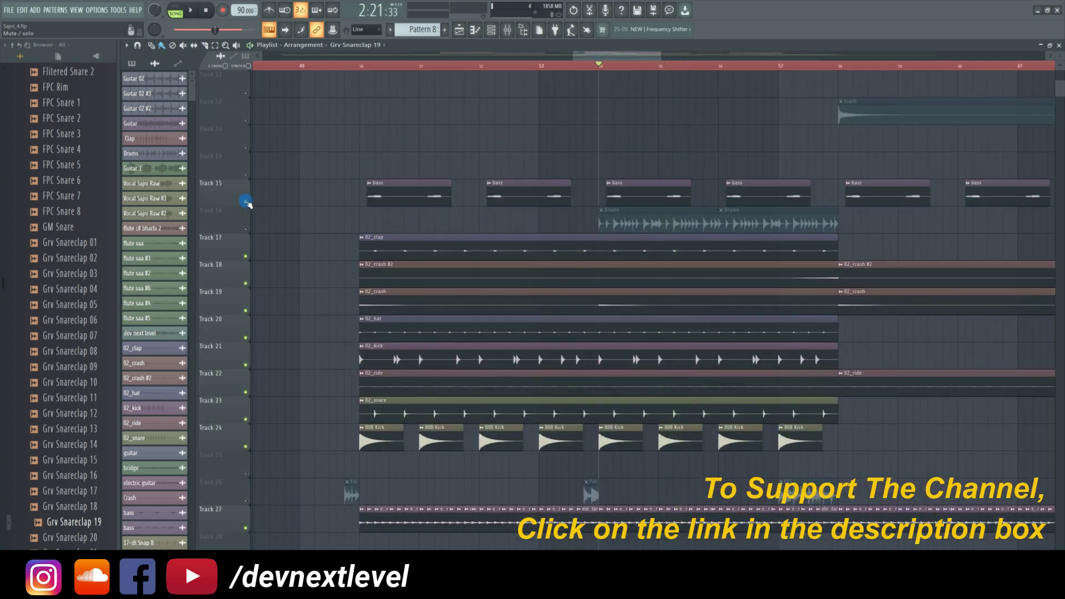
pyautogui.click(360, 65)
pyautogui.press('space')
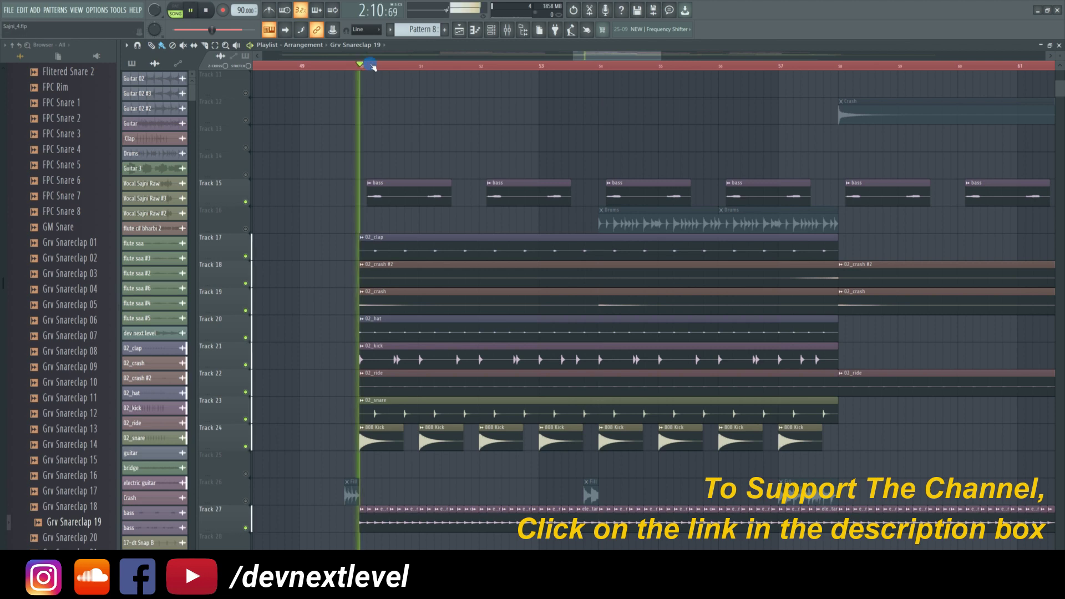
pyautogui.press('space')
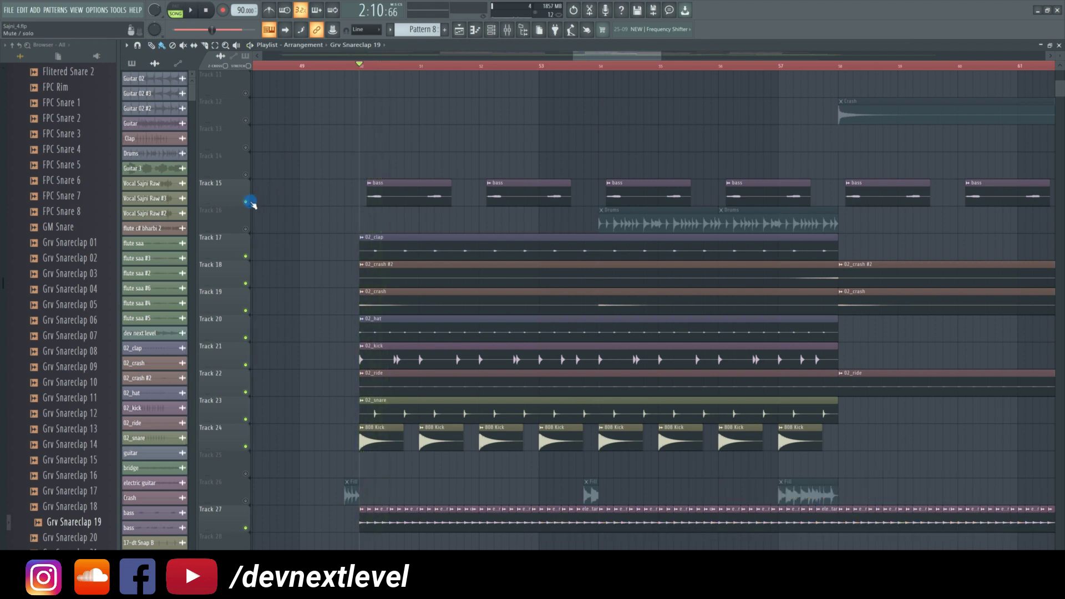
# - Solo the bass on Track 15 and play it from bar 50
pyautogui.keyDown('ctrl'); pyautogui.click(250, 202); pyautogui.keyUp('ctrl')
pyautogui.press('space')
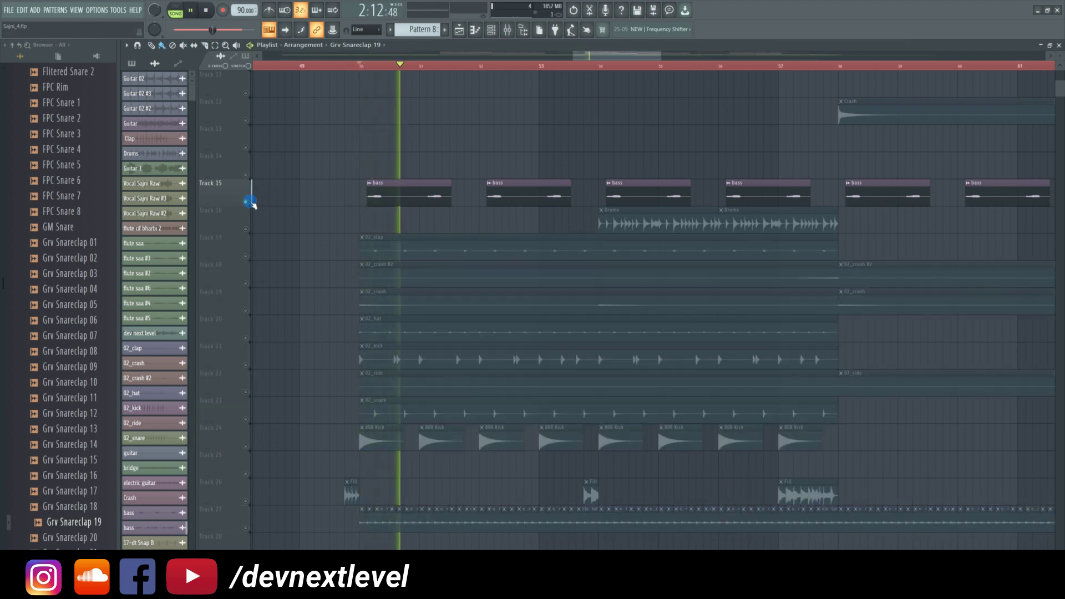
pyautogui.press('space')
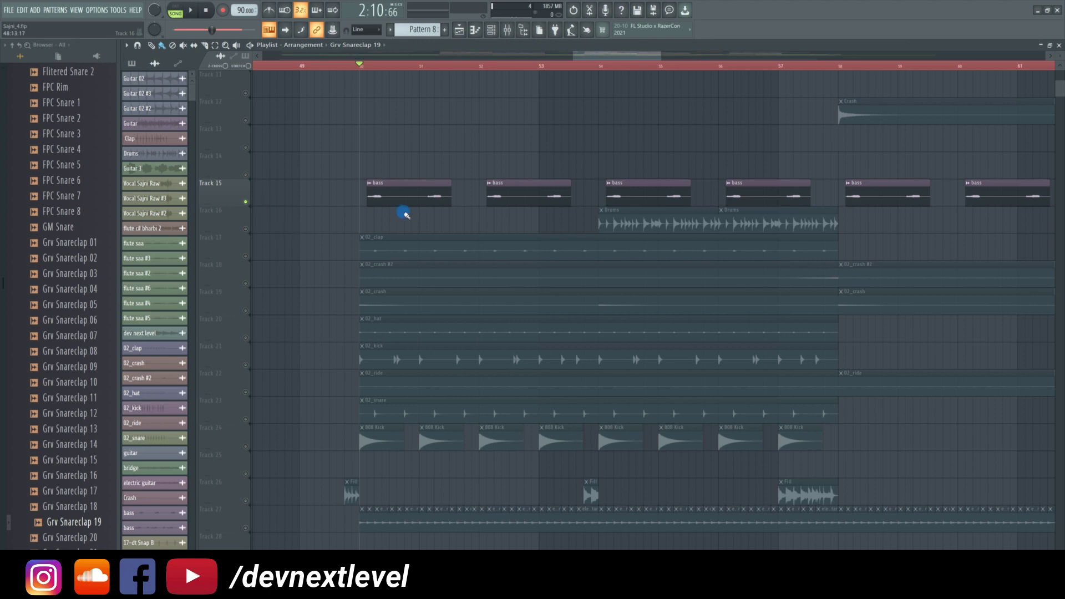
# - Set the playback position to bar 54 and unmute the drum, clap, crash, hat, kick, ride, snare and 808 Kick tracks (Tracks 16 to 24)
pyautogui.click(599, 66)
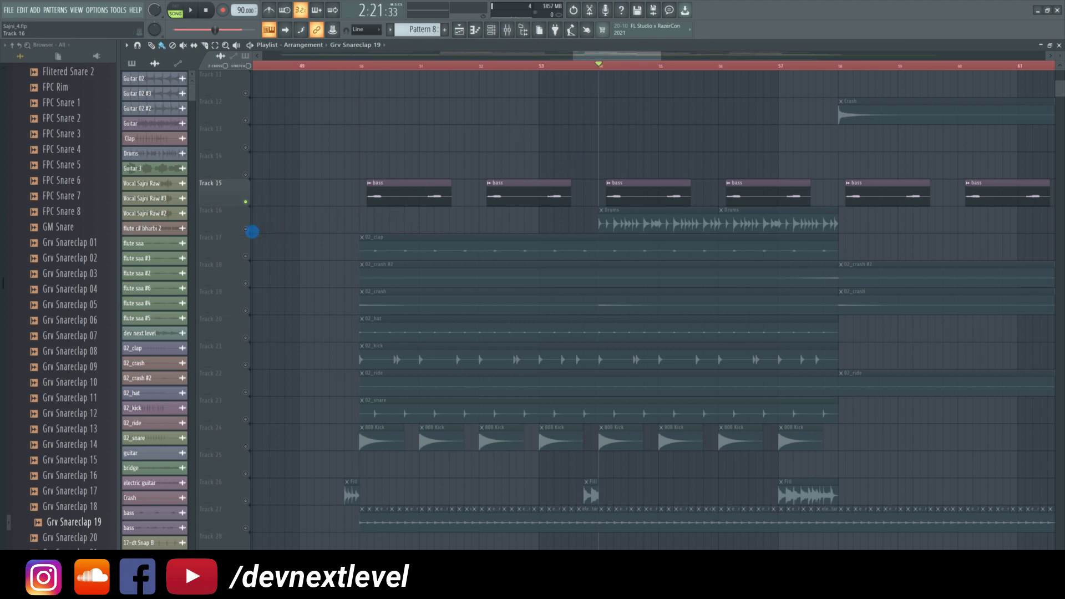
pyautogui.click(247, 230)
pyautogui.click(247, 257)
pyautogui.click(245, 283)
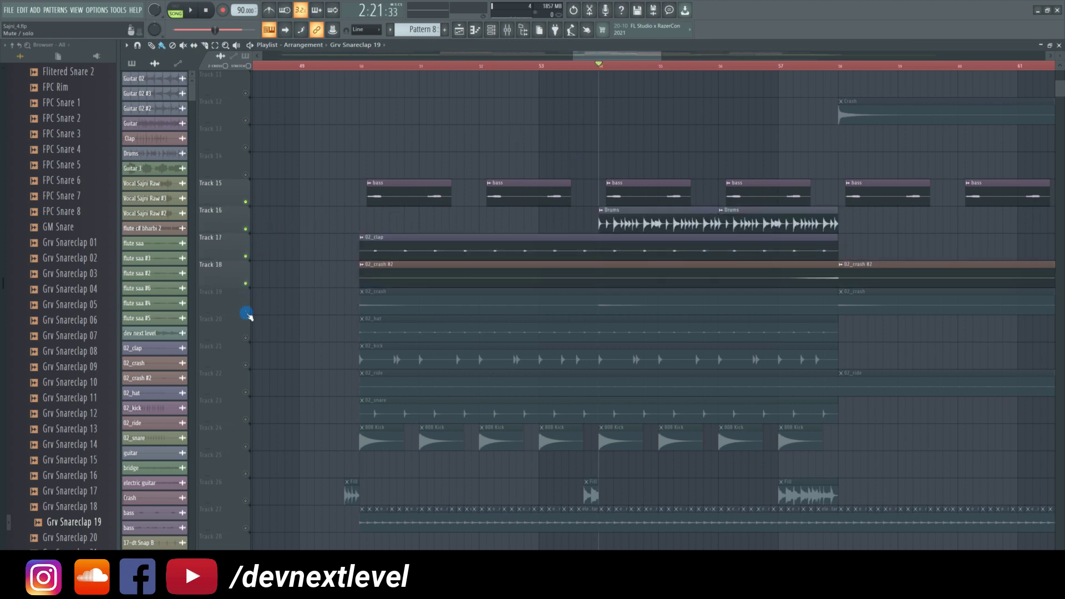
pyautogui.click(246, 310)
pyautogui.click(245, 338)
pyautogui.click(246, 365)
pyautogui.click(245, 393)
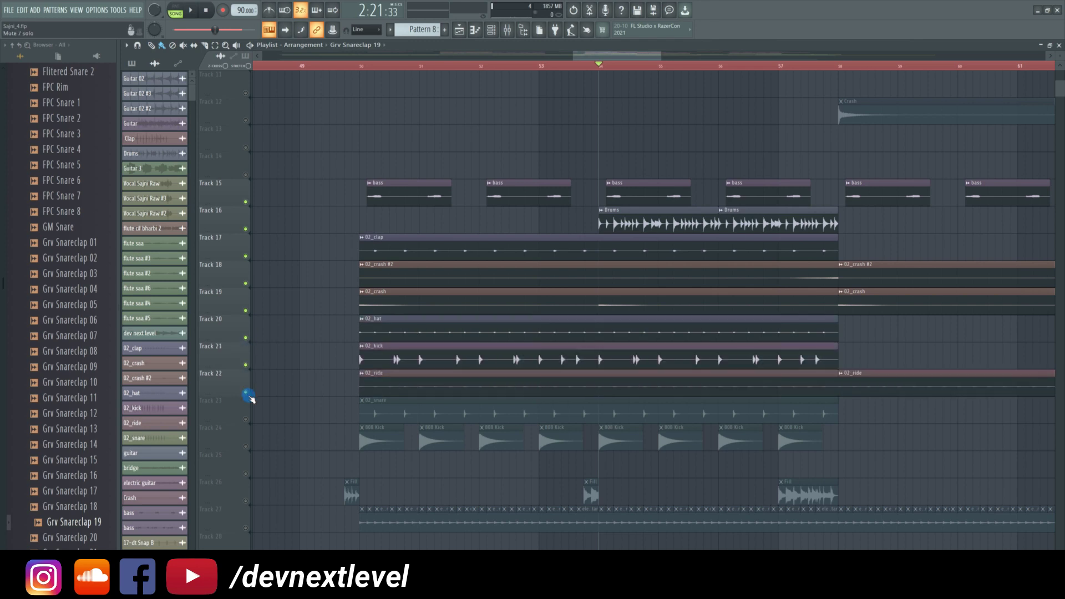
pyautogui.click(246, 420)
pyautogui.click(246, 446)
# - Unmute the electric guitar on Track 27 and the tabla on Track 31
pyautogui.scroll(-5, 345, 398)
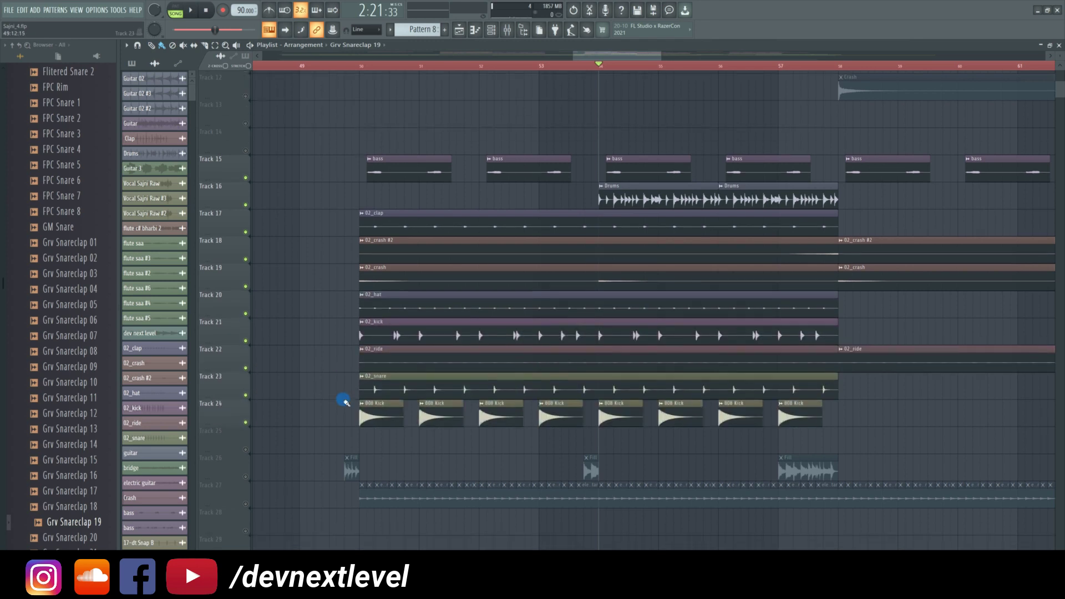
pyautogui.click(246, 392)
pyautogui.scroll(-3, 373, 400)
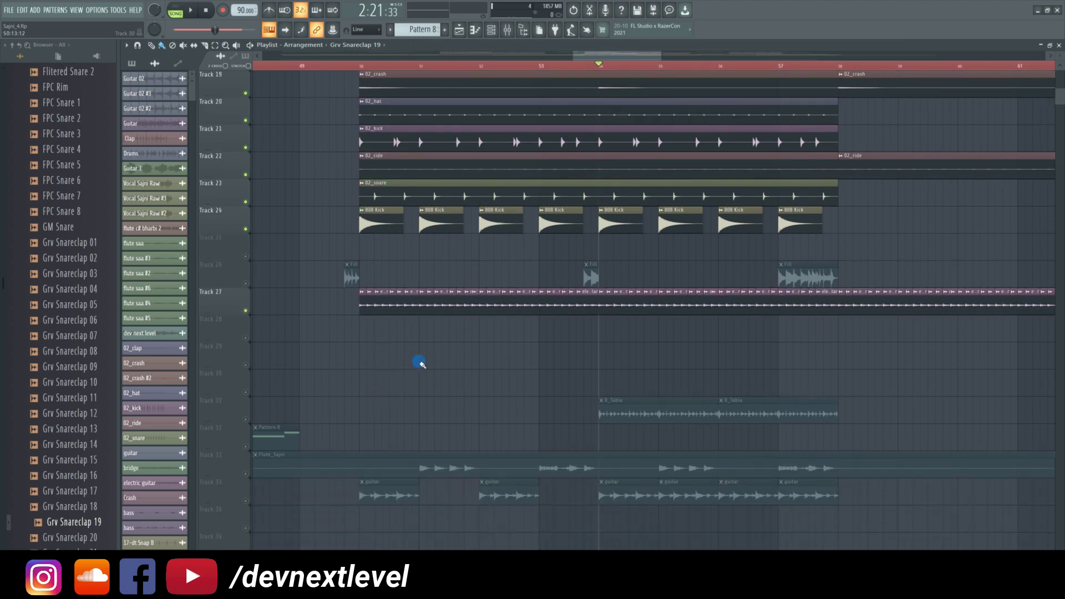
pyautogui.click(246, 419)
pyautogui.scroll(4, 577, 358)
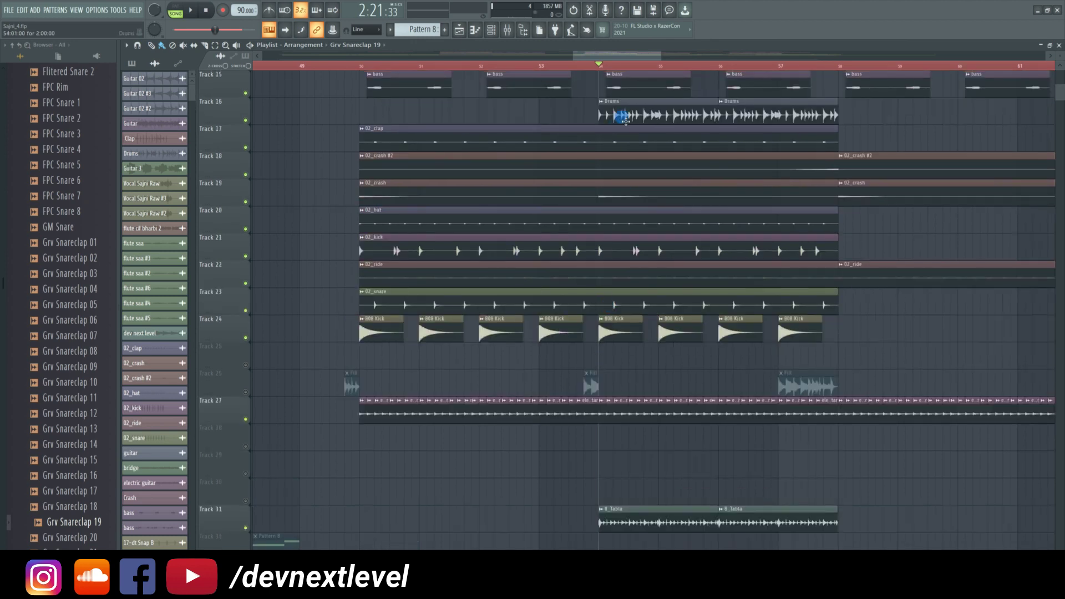
pyautogui.scroll(-5, 487, 356)
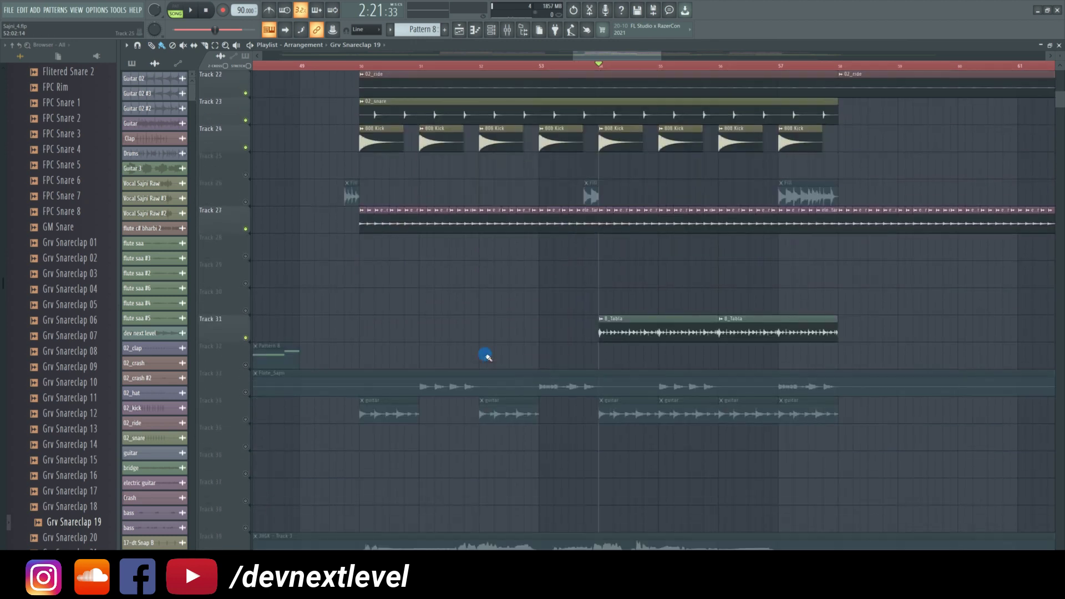
# - Examine the options for consolidating the 02_kick track (Track 21), and leave without applying any
pyautogui.scroll(8, 486, 356)
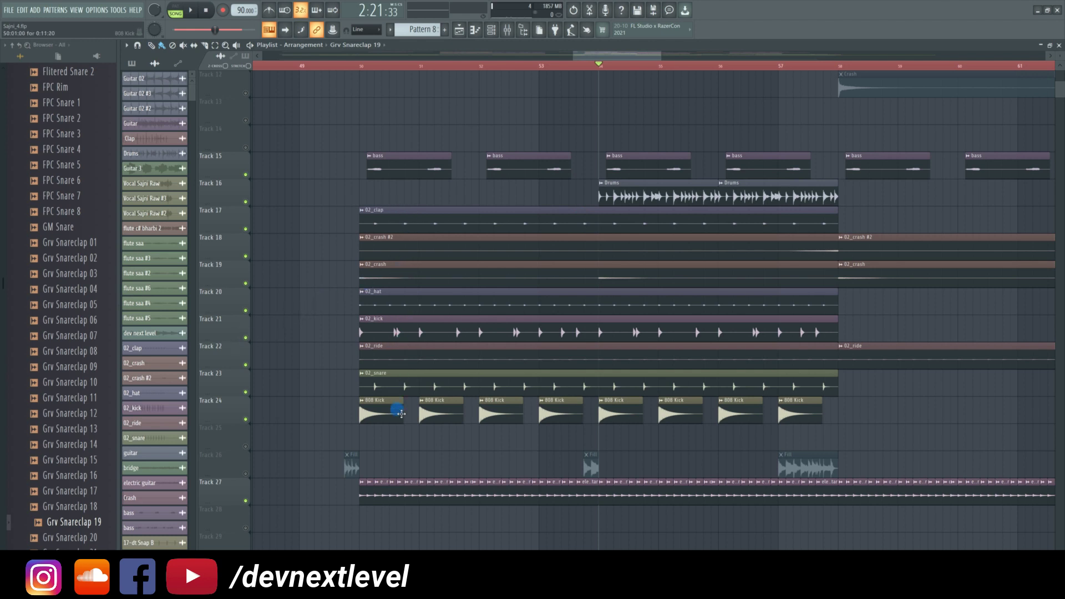
pyautogui.rightClick(230, 328)
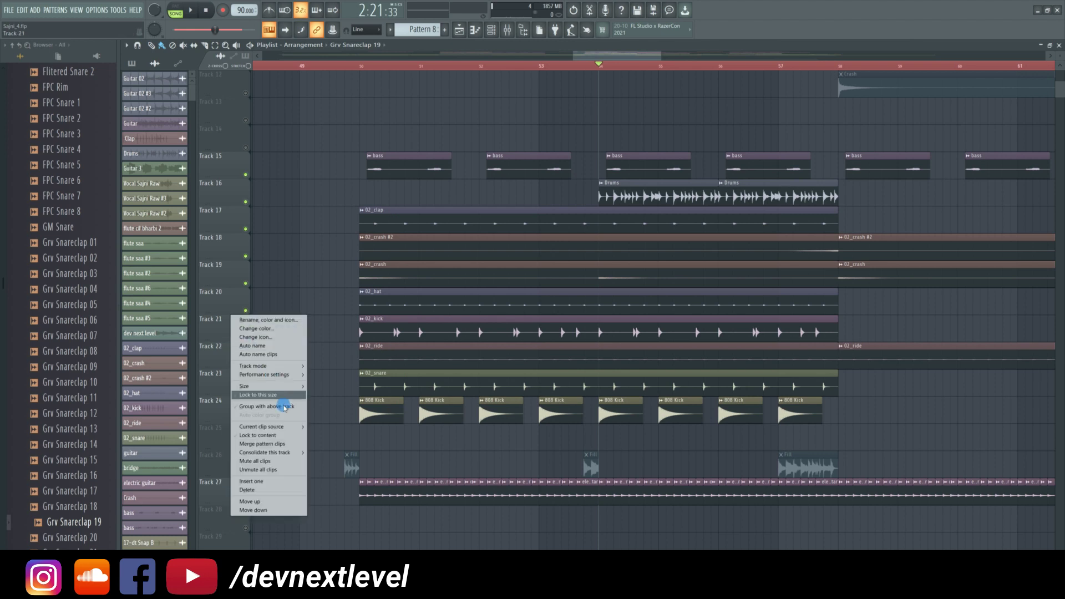
pyautogui.moveTo(293, 458)
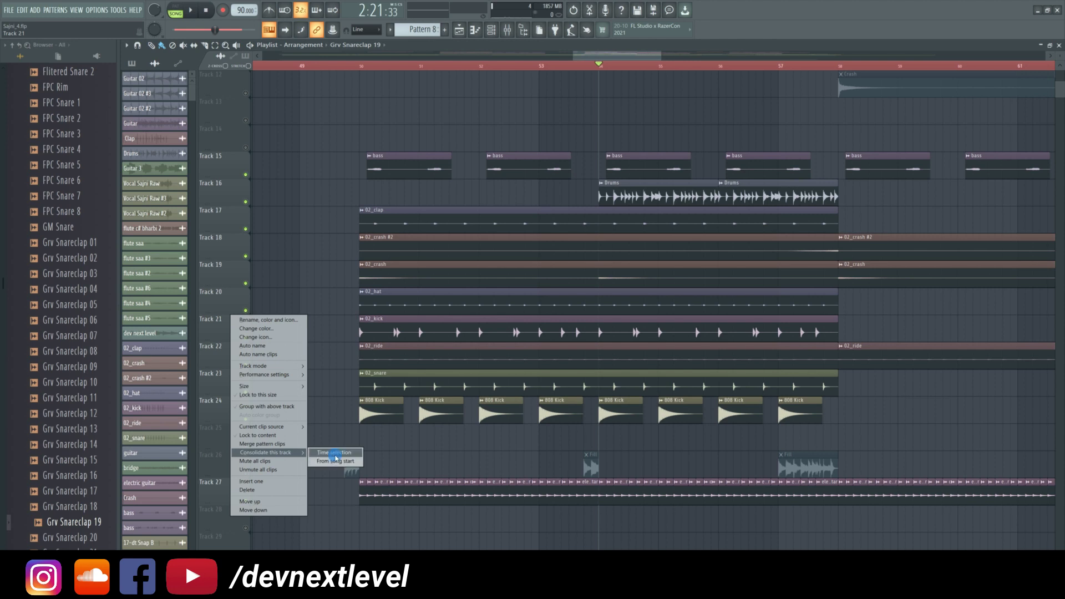
pyautogui.click(238, 279)
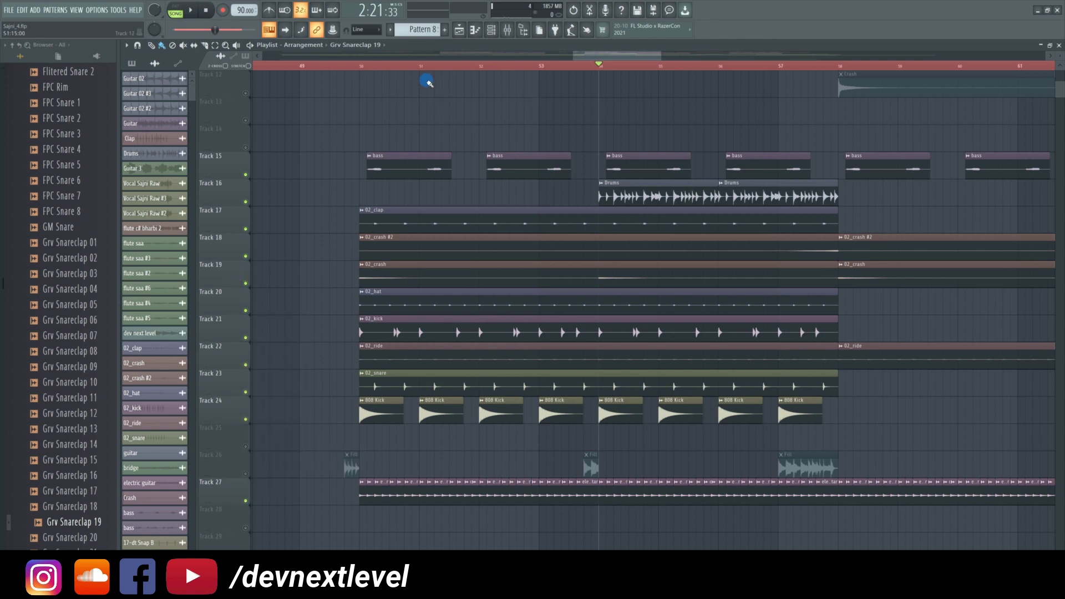
# - Unmute the guitar on Track 34 and the flute on Track 33, and play all active layers from just before bar 54
pyautogui.scroll(-5, 492, 414)
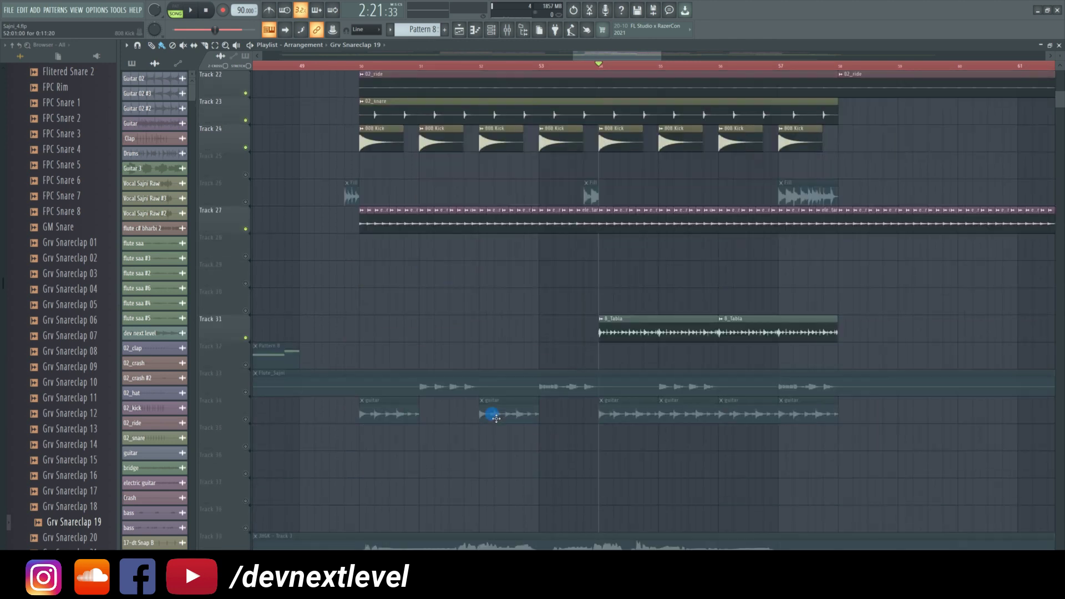
pyautogui.click(246, 419)
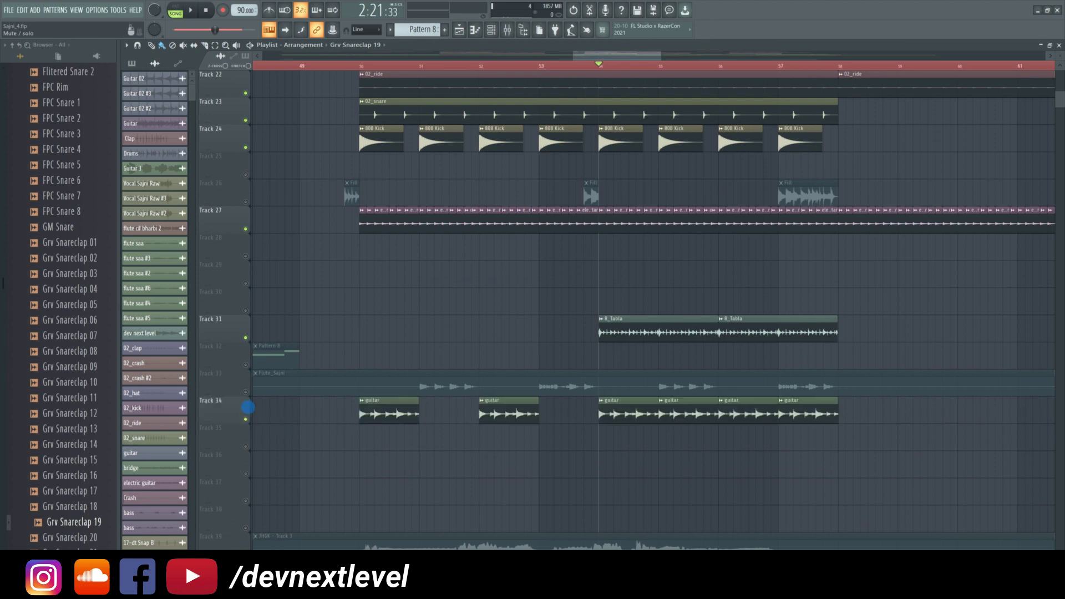
pyautogui.click(246, 392)
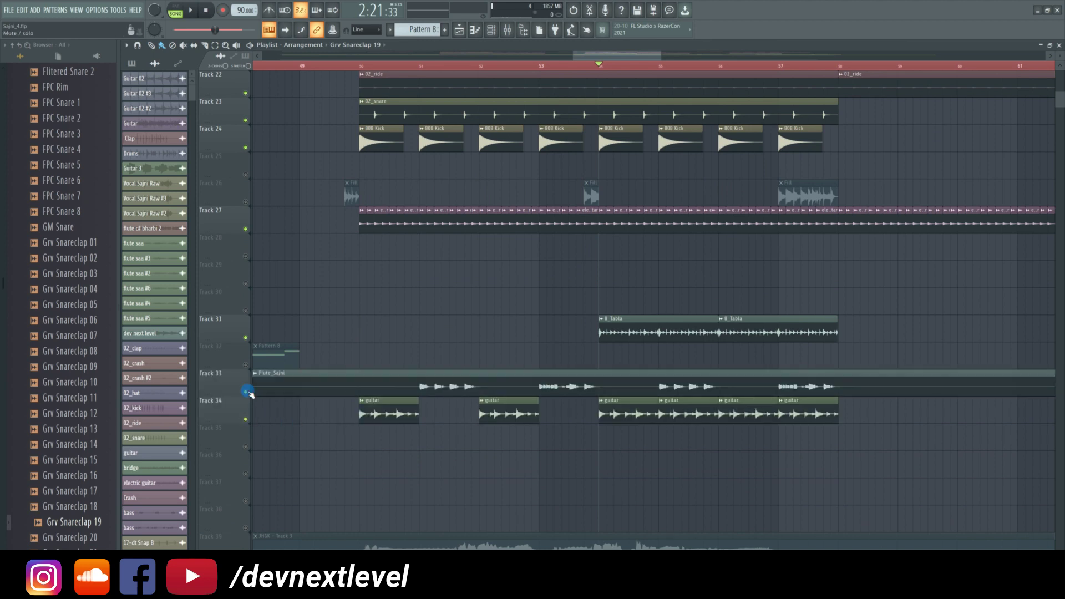
pyautogui.click(578, 65)
pyautogui.press('space')
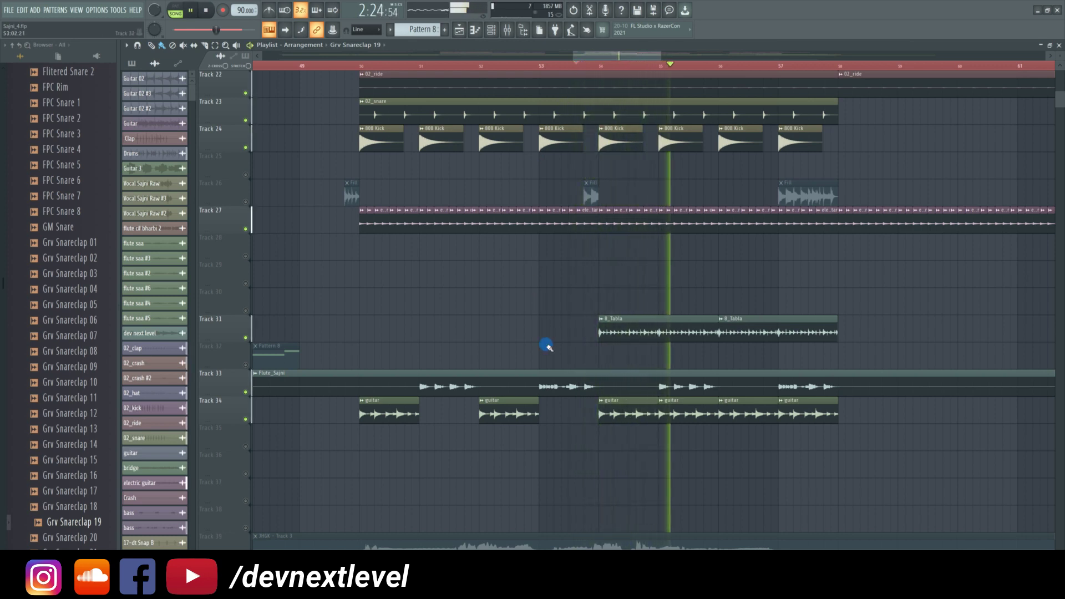
pyautogui.scroll(-6, 546, 346)
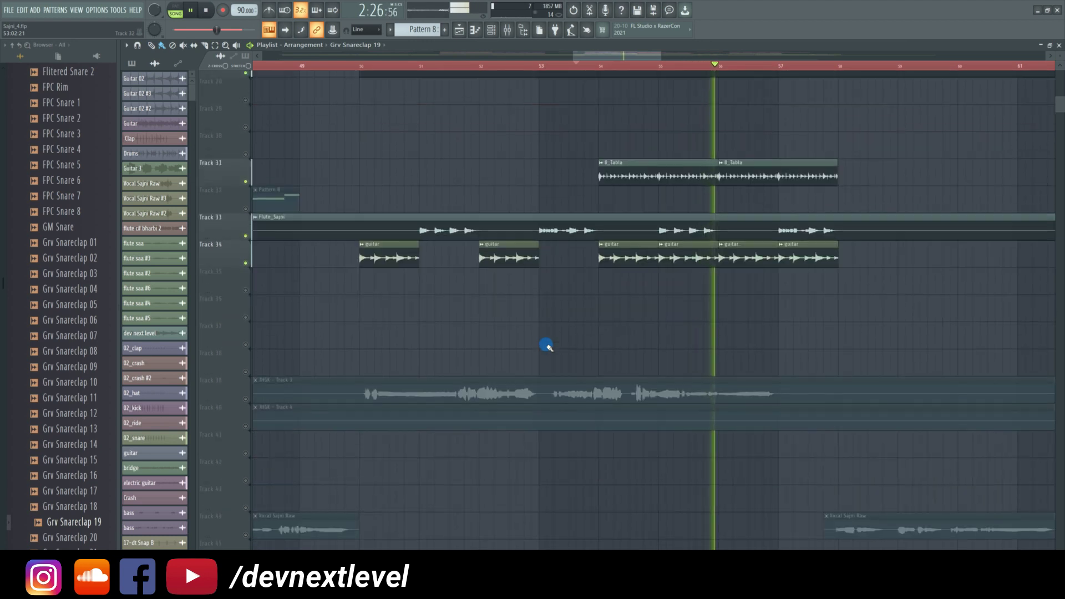
pyautogui.scroll(14, 546, 346)
pyautogui.press('space')
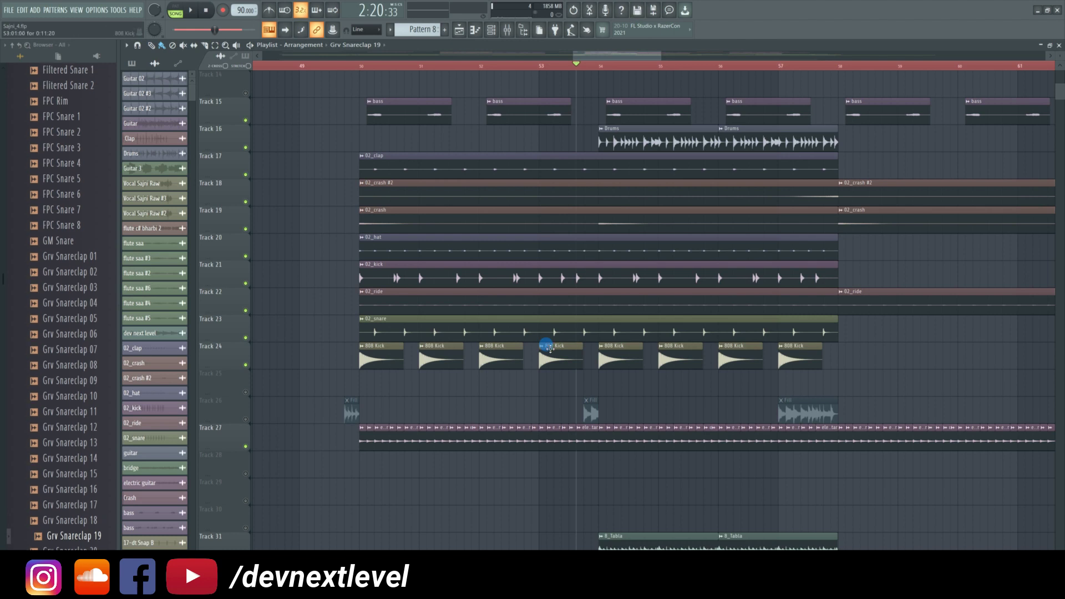
# - Unmute the audio recording on Track 39 and play all active layers from bar 53
pyautogui.scroll(-4, 567, 299)
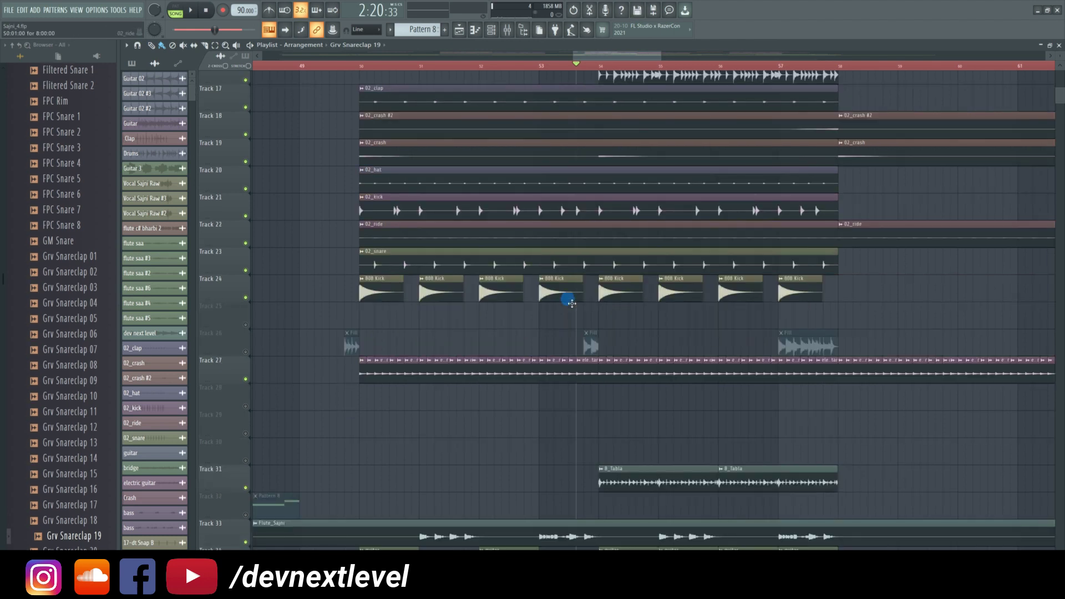
pyautogui.scroll(-3, 568, 299)
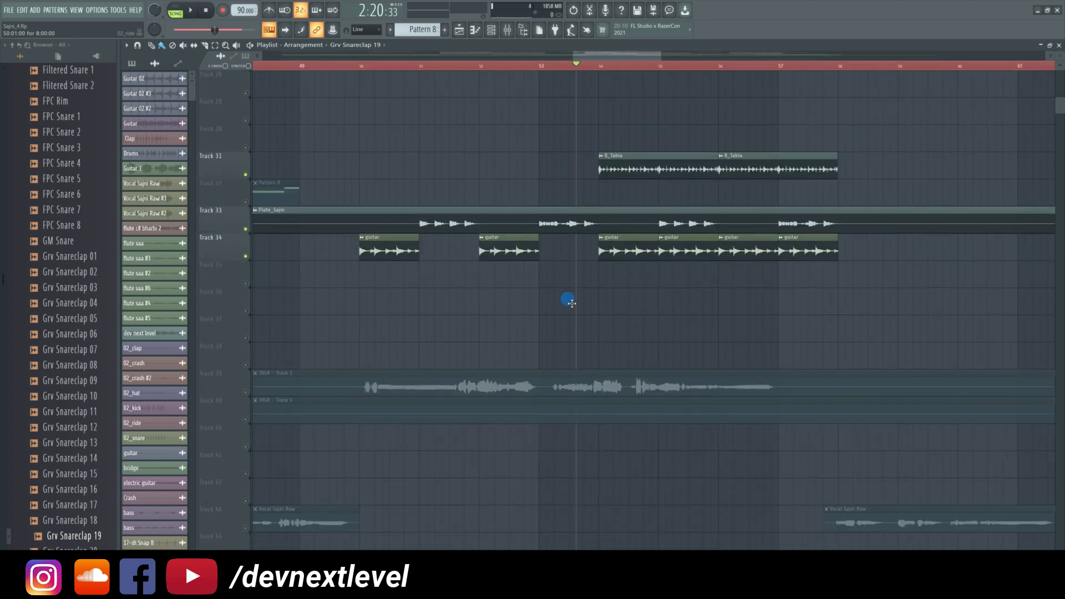
pyautogui.click(246, 392)
pyautogui.press('space')
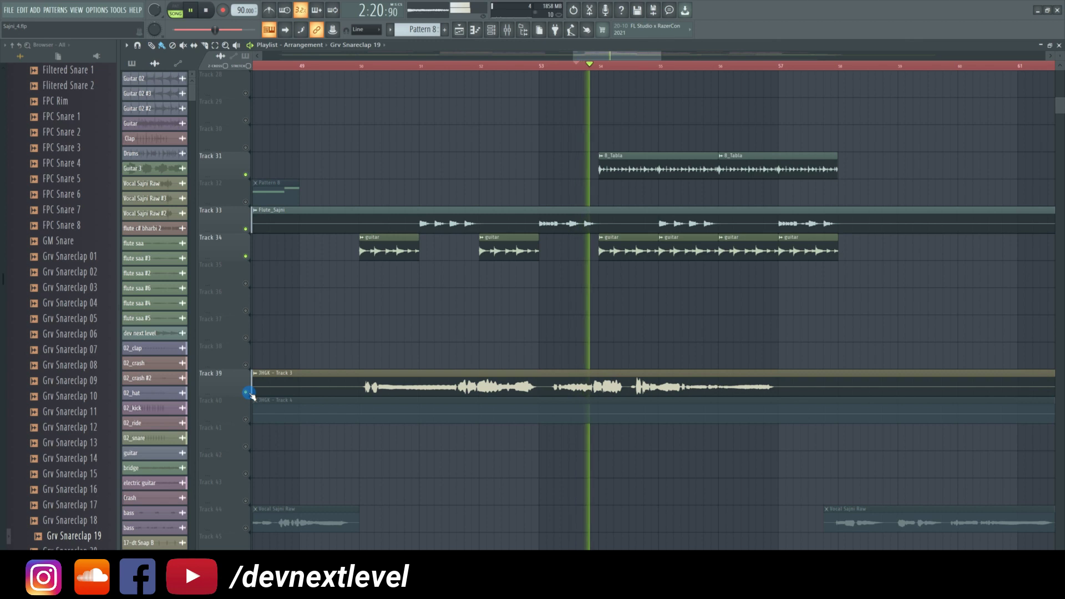
pyautogui.press('space')
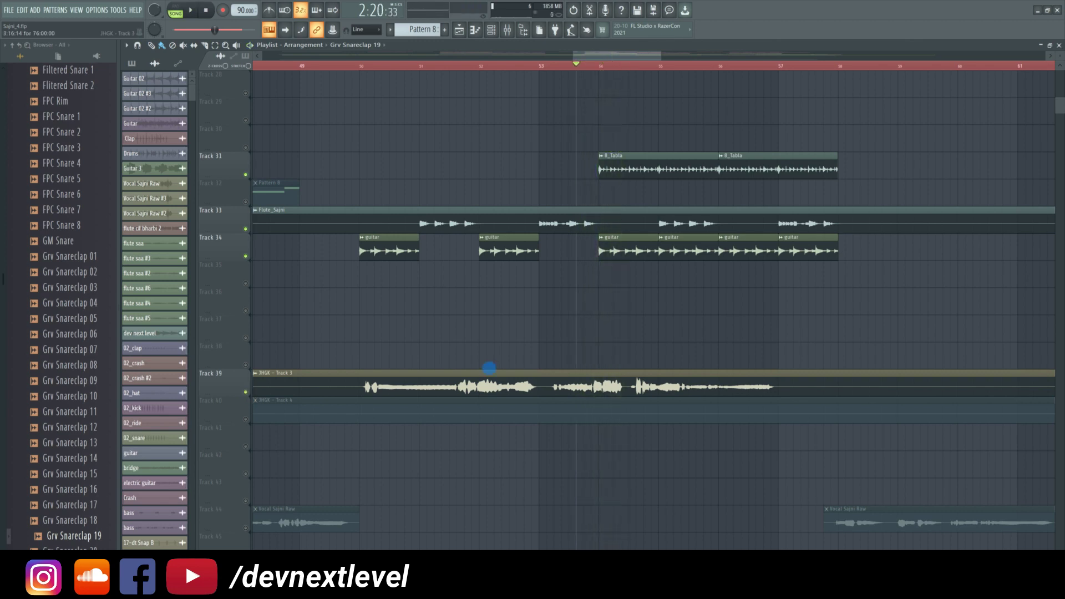
pyautogui.click(543, 67)
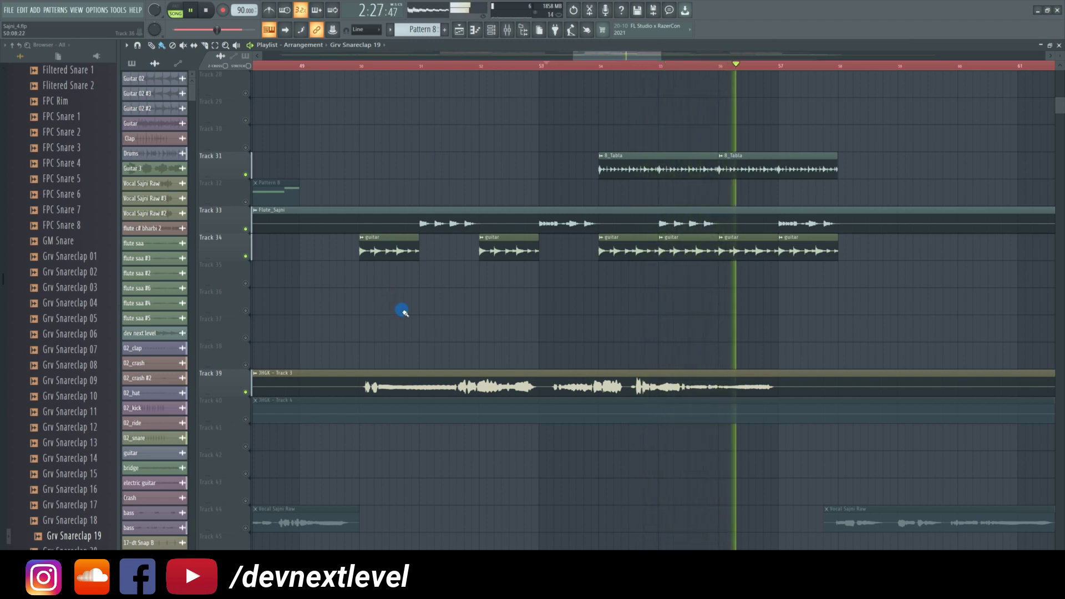
pyautogui.press('space')
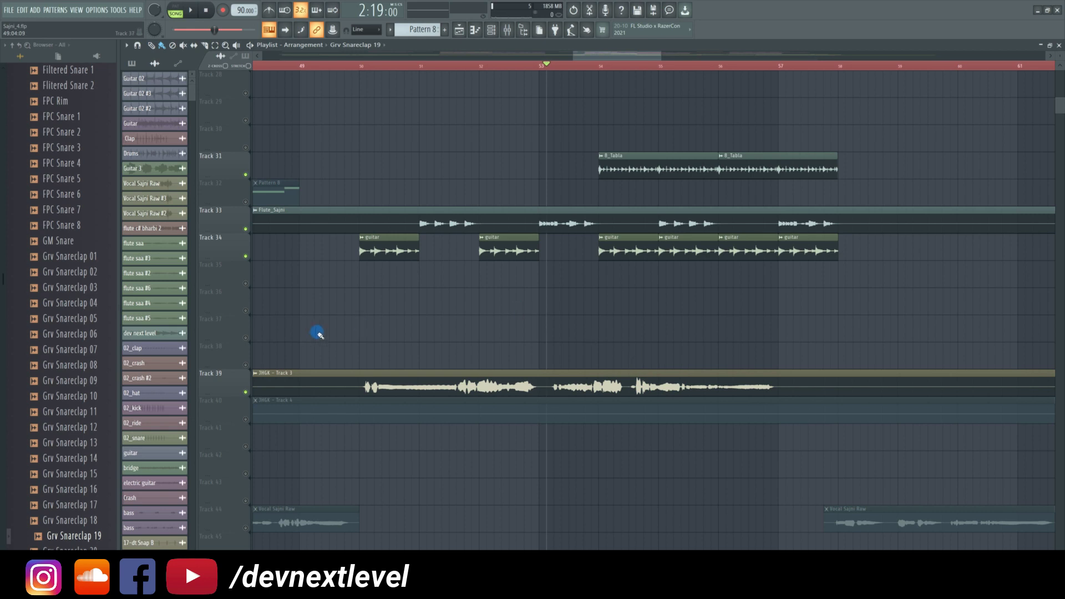
# - Unmute the clap on Track 4 and the flute saa clips on Tracks 7, 8 and 9
pyautogui.scroll(5, 326, 329)
pyautogui.scroll(10, 326, 329)
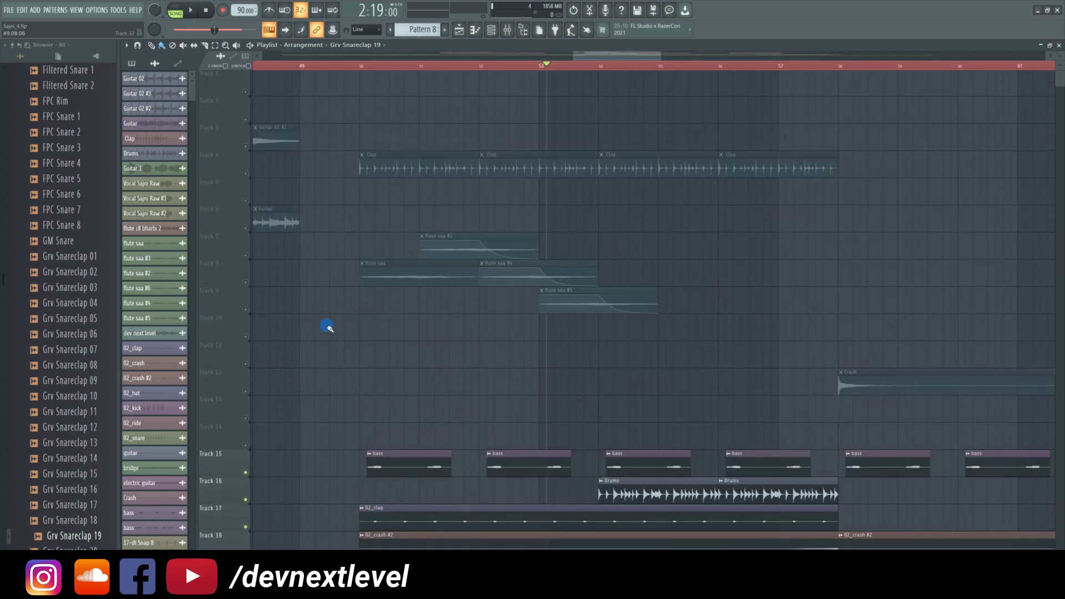
pyautogui.click(246, 175)
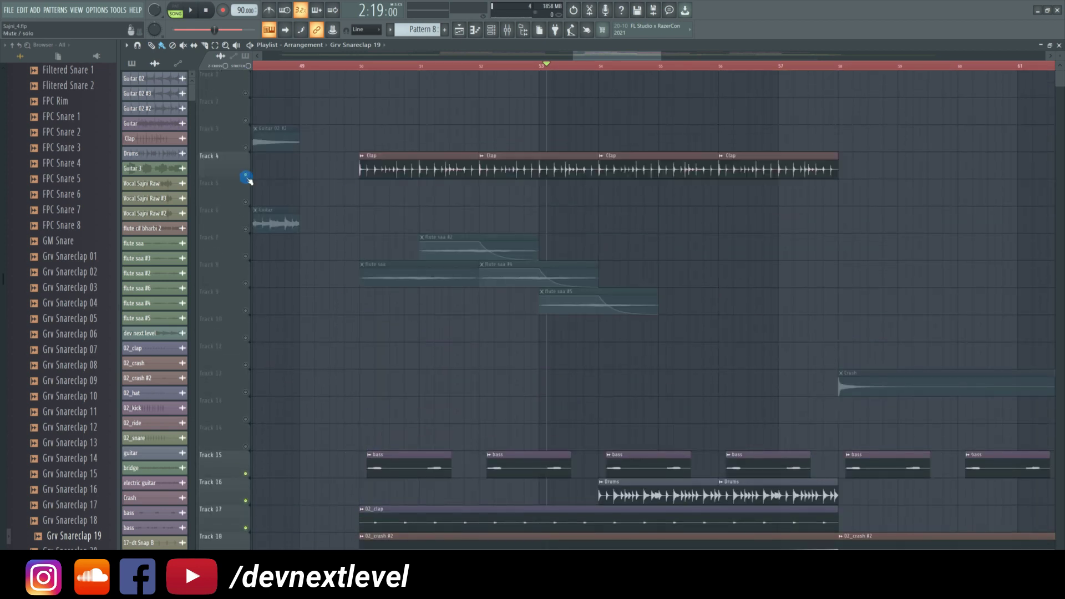
pyautogui.click(245, 283)
pyautogui.click(246, 256)
pyautogui.click(246, 310)
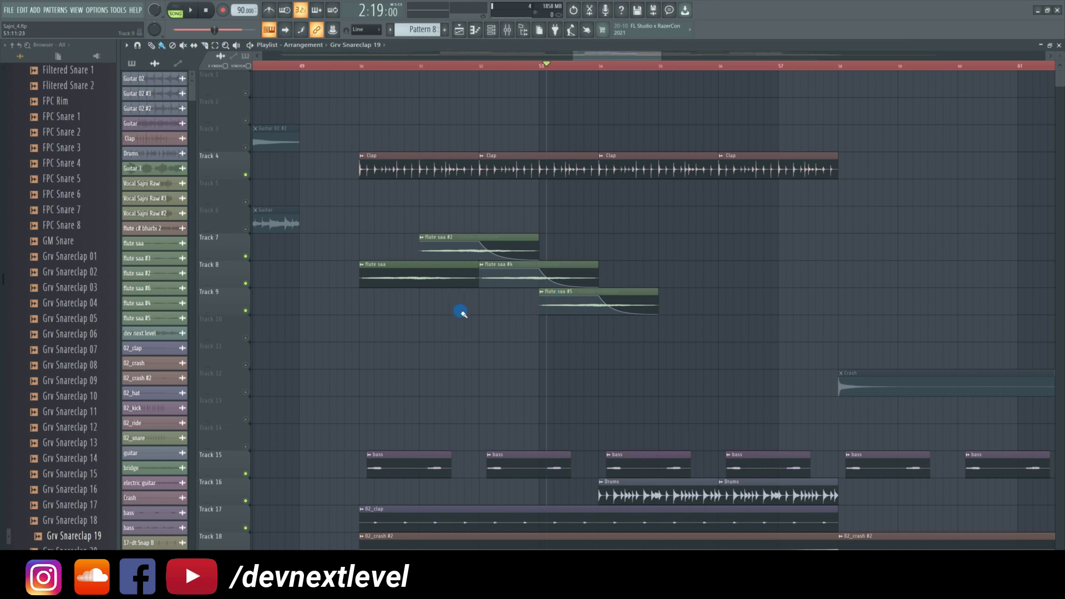
# - Play all active layers from bar 50 and stop playback after bar 56
pyautogui.scroll(-6, 357, 376)
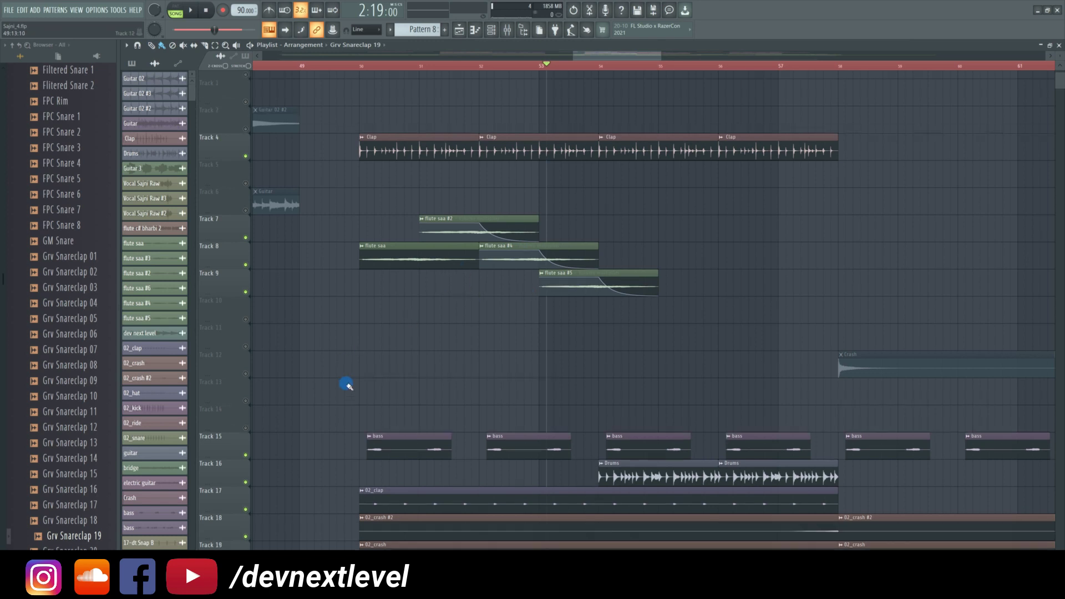
pyautogui.scroll(-3, 346, 384)
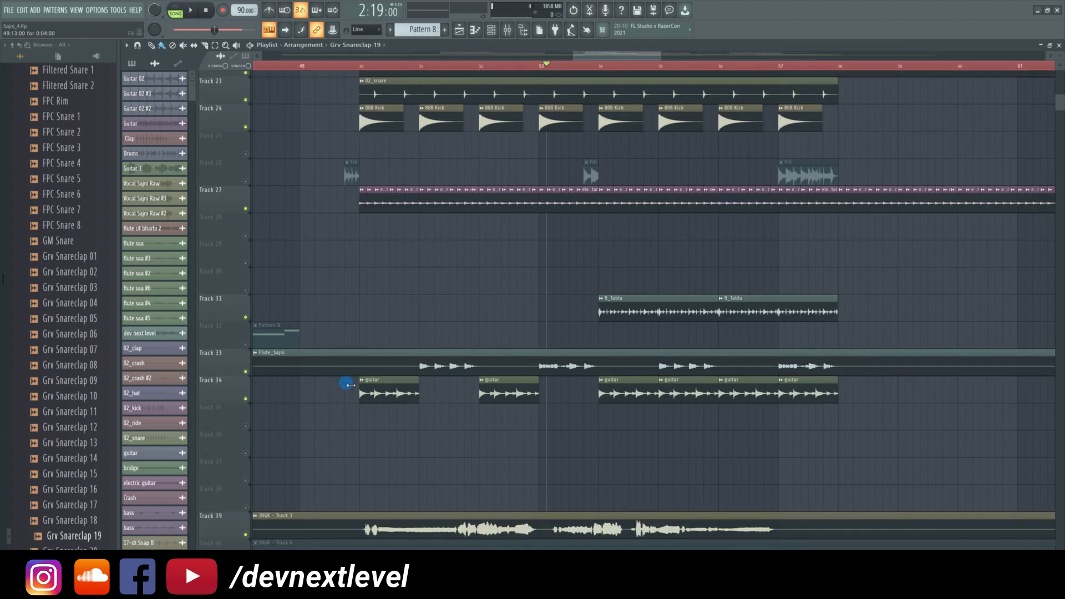
pyautogui.click(360, 67)
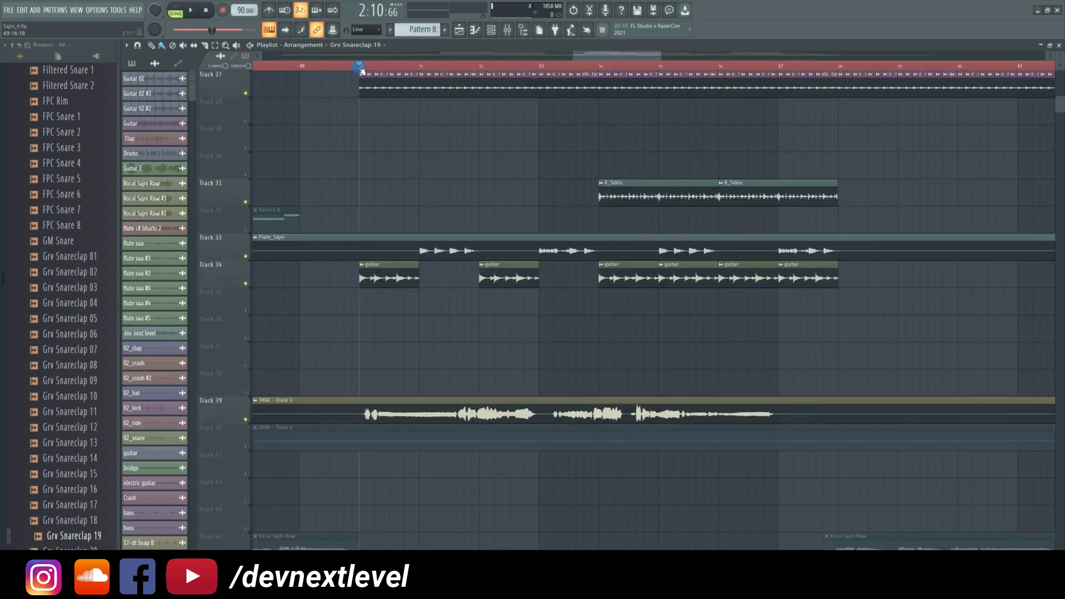
pyautogui.press('space')
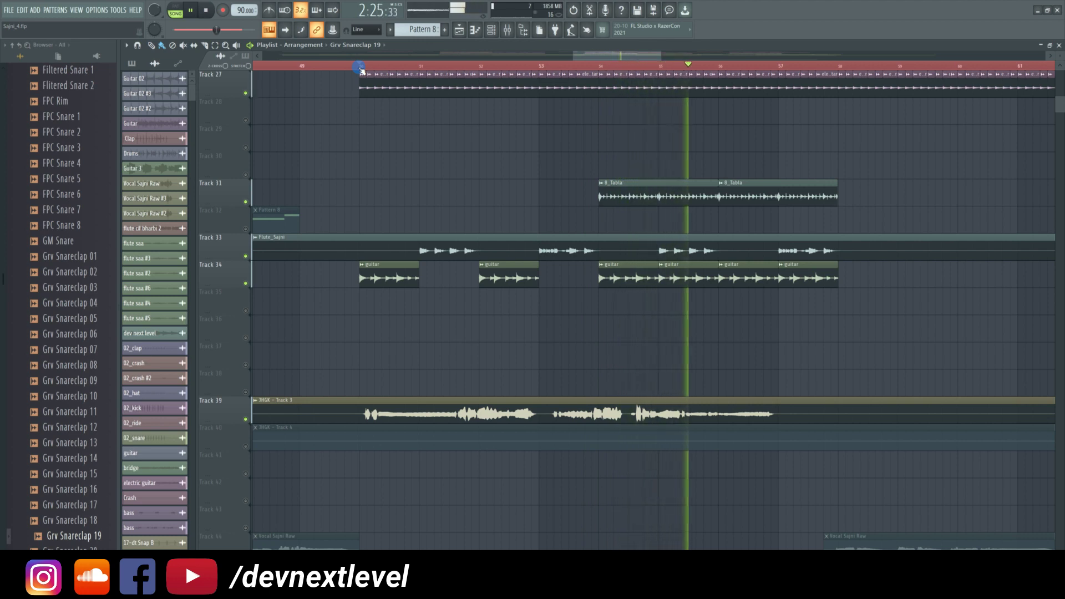
pyautogui.scroll(-1, 510, 174)
pyautogui.scroll(-10, 499, 243)
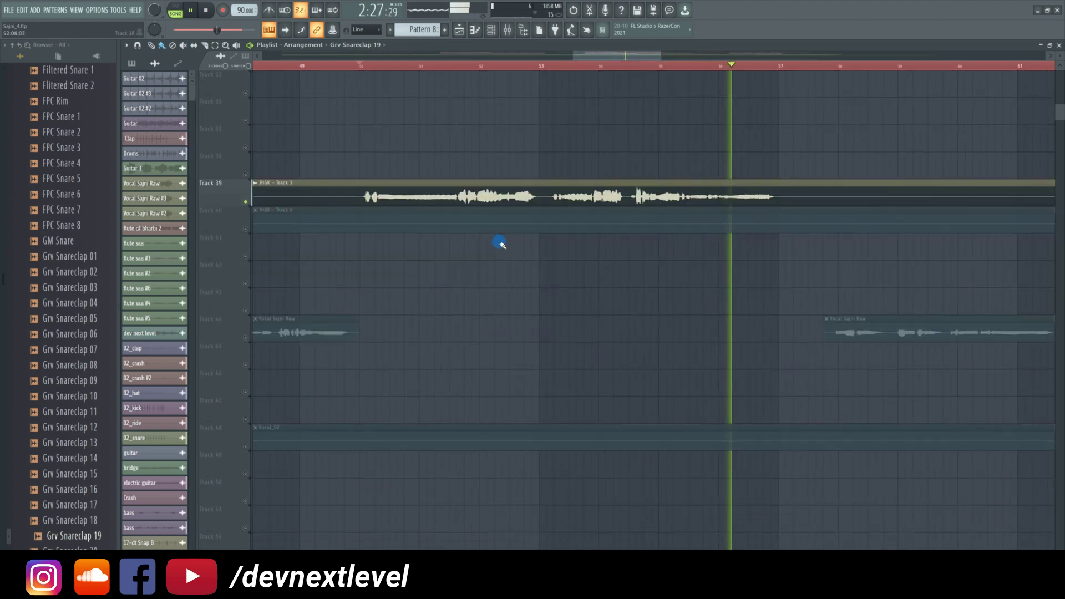
pyautogui.press('space')
# - Unmute the remaining muted clip tracks, including the guitar, crash and fill tracks, and start playback just before bar 50
pyautogui.scroll(10, 541, 255)
pyautogui.scroll(10, 541, 264)
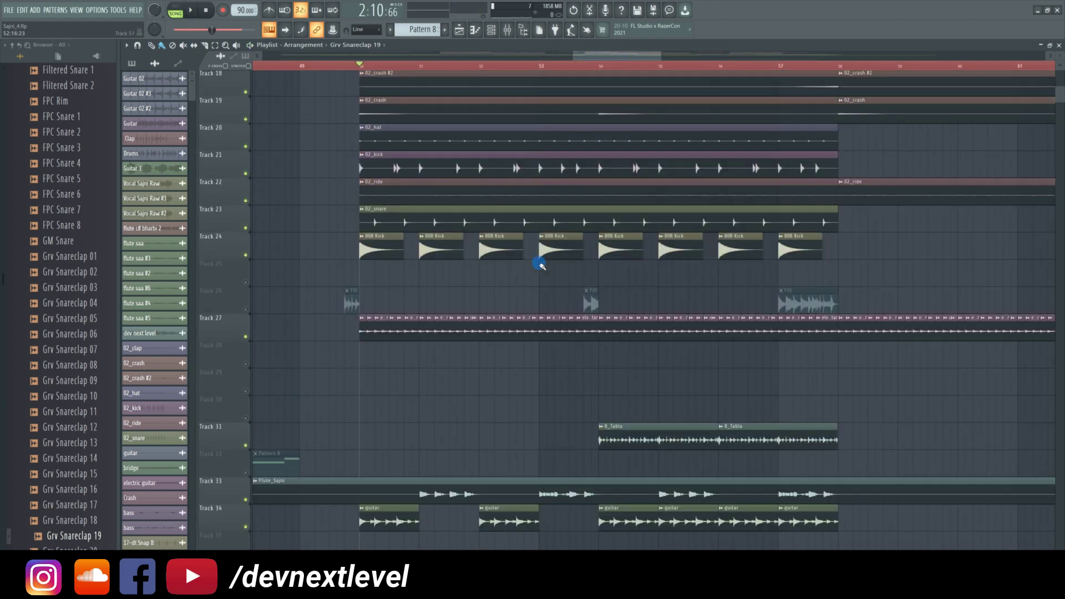
pyautogui.scroll(4, 541, 264)
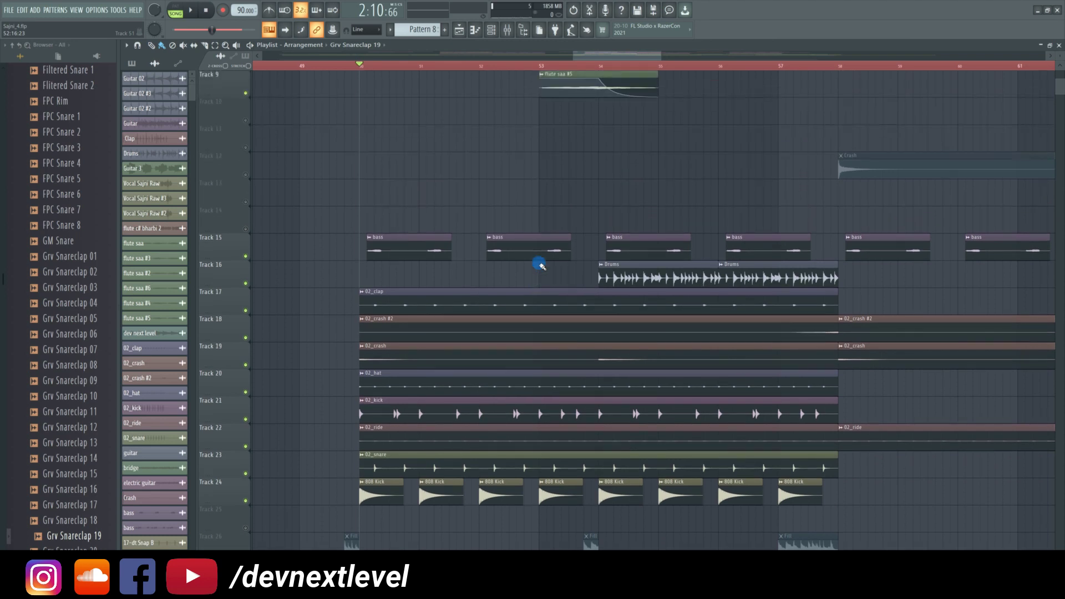
pyautogui.scroll(-9, 540, 264)
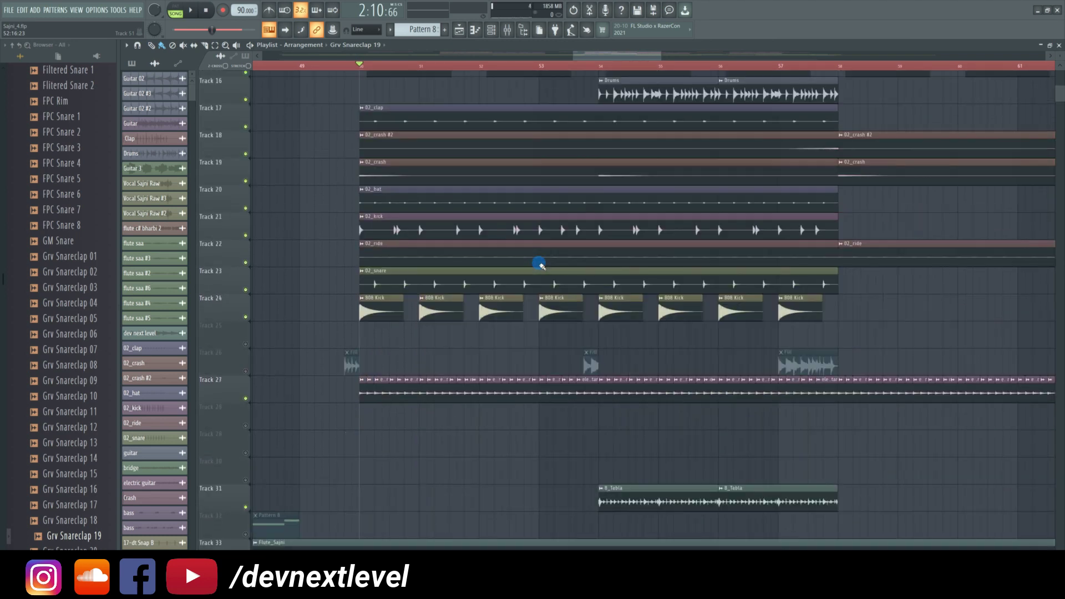
pyautogui.scroll(-2, 541, 264)
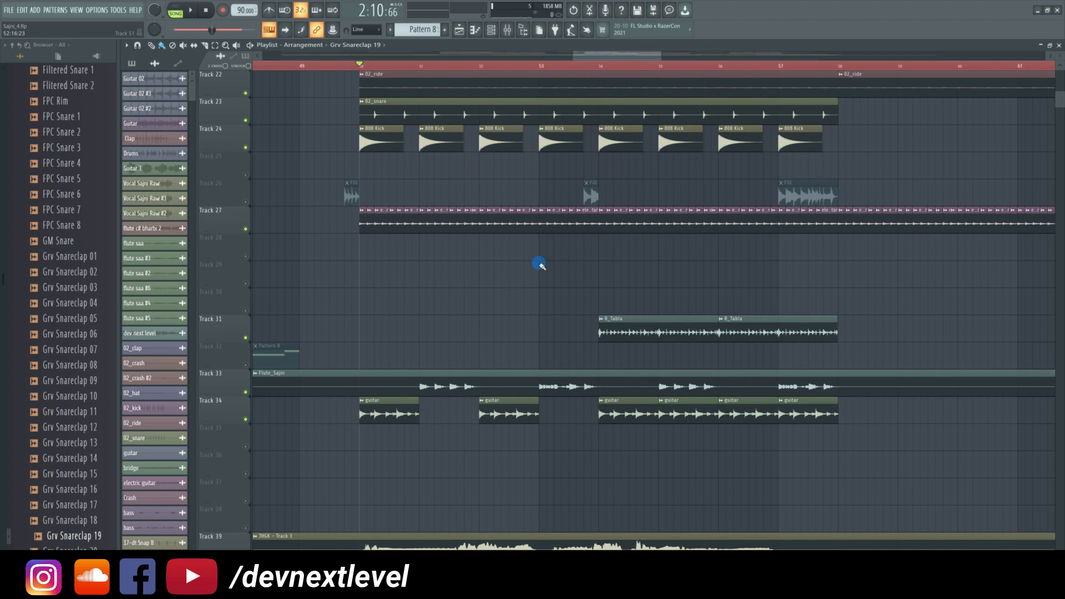
pyautogui.scroll(13, 539, 264)
pyautogui.moveTo(353, 66)
pyautogui.mouseDown()
pyautogui.moveTo(331, 67)
pyautogui.moveTo(345, 71)
pyautogui.mouseUp()
pyautogui.press('space')
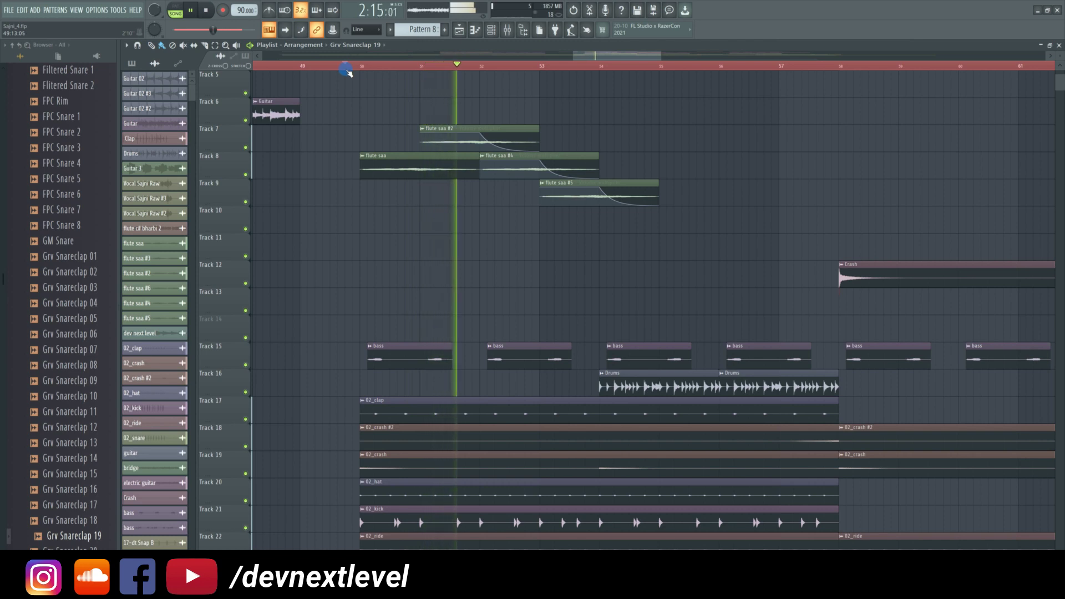
# - Follow the full mix down through the bass, drum, fill, tabla, flute and guitar tracks past bar 57, and stop playback
pyautogui.scroll(-4, 488, 242)
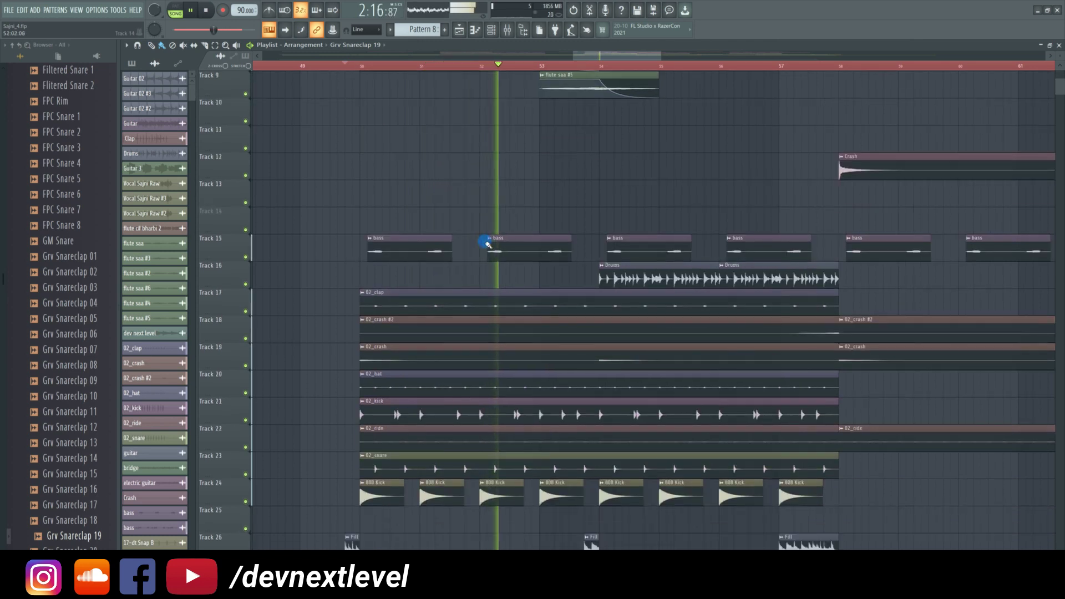
pyautogui.scroll(-1, 507, 283)
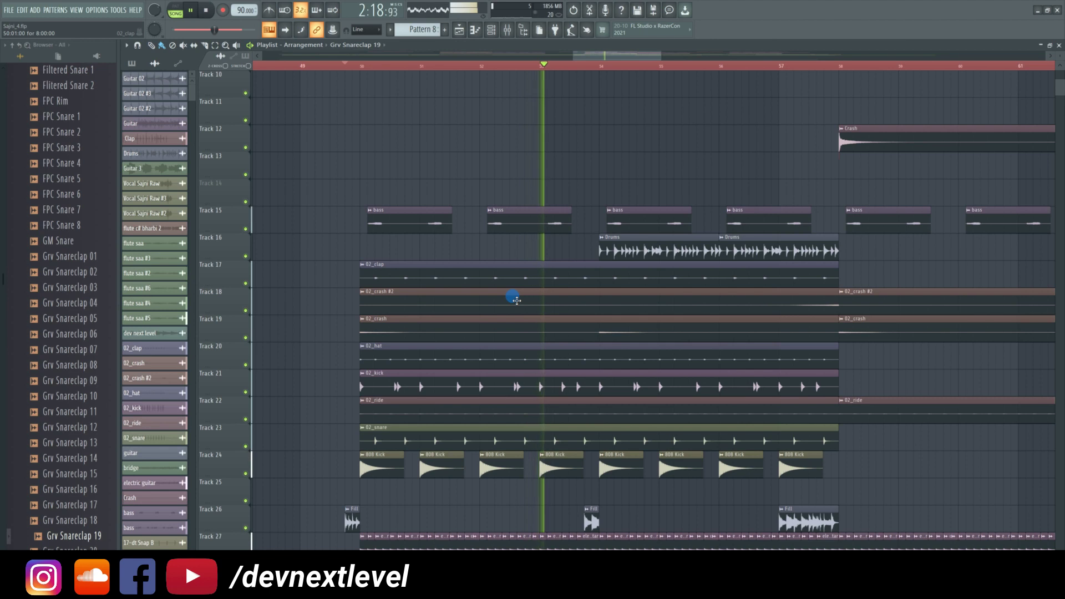
pyautogui.moveTo(623, 57); pyautogui.dragTo(642, 63)
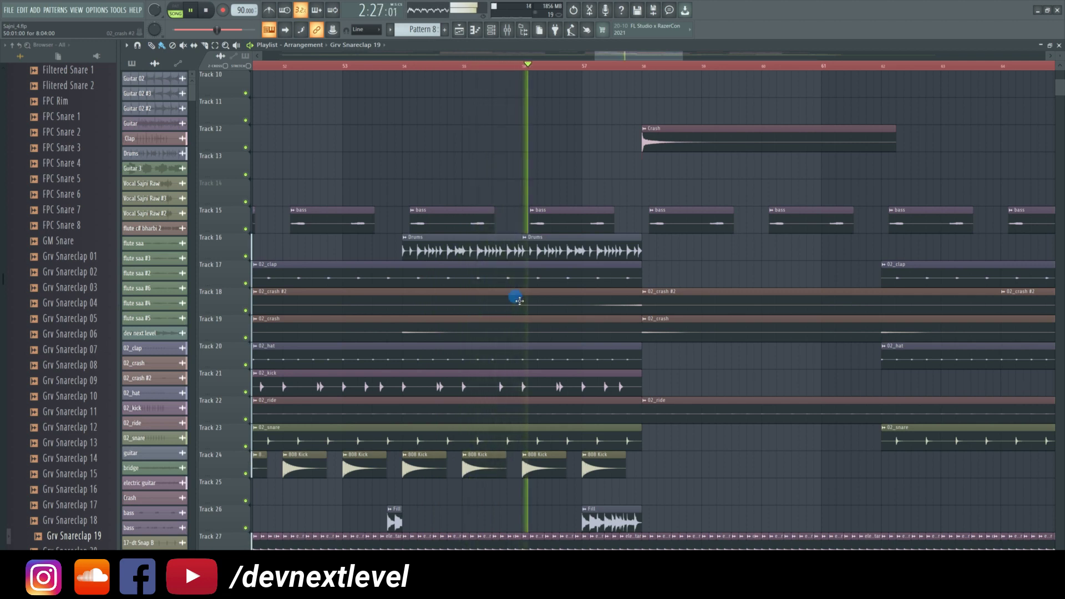
pyautogui.scroll(-2, 516, 299)
pyautogui.scroll(-1, 515, 299)
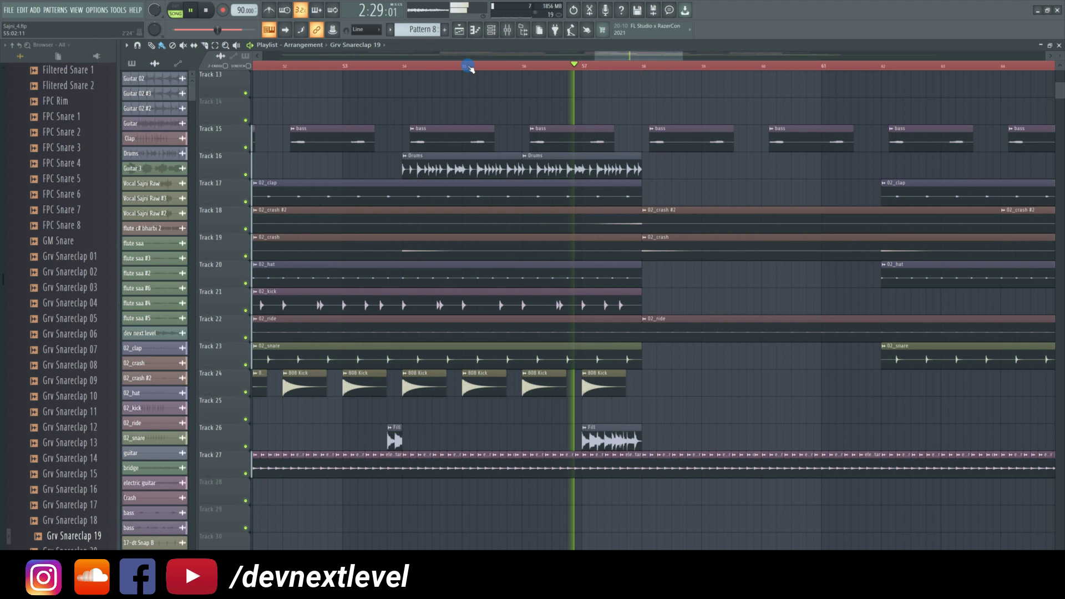
pyautogui.scroll(-7, 636, 250)
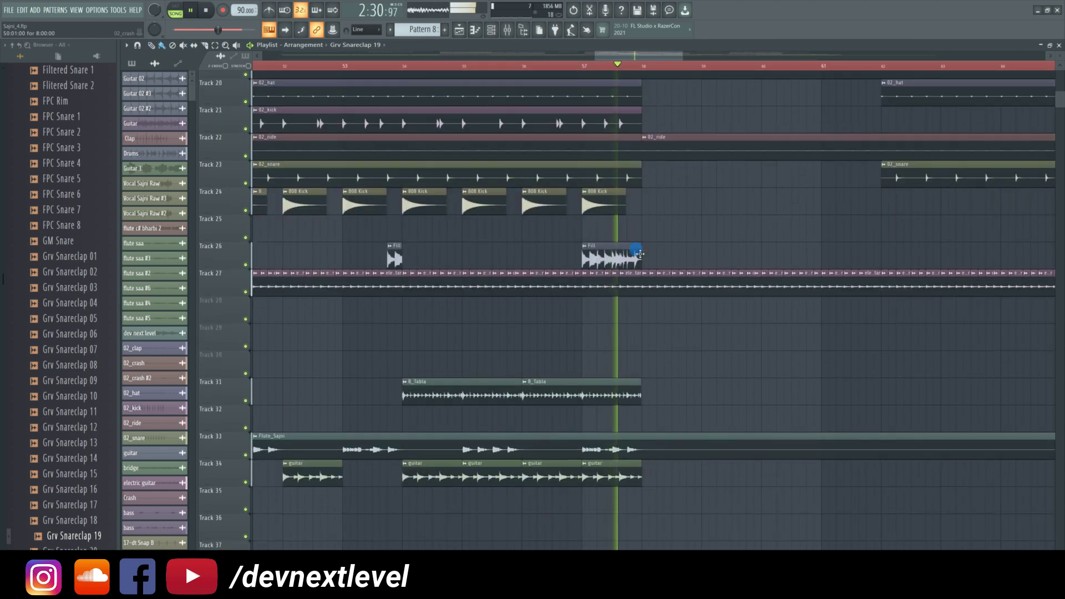
pyautogui.scroll(-3, 638, 253)
pyautogui.press('space')
# - Examine the wider arrangement around bars 33 to 79, comparing the drum, bass, flute, guitar and piano clips between sections
pyautogui.scroll(-5, 688, 66)
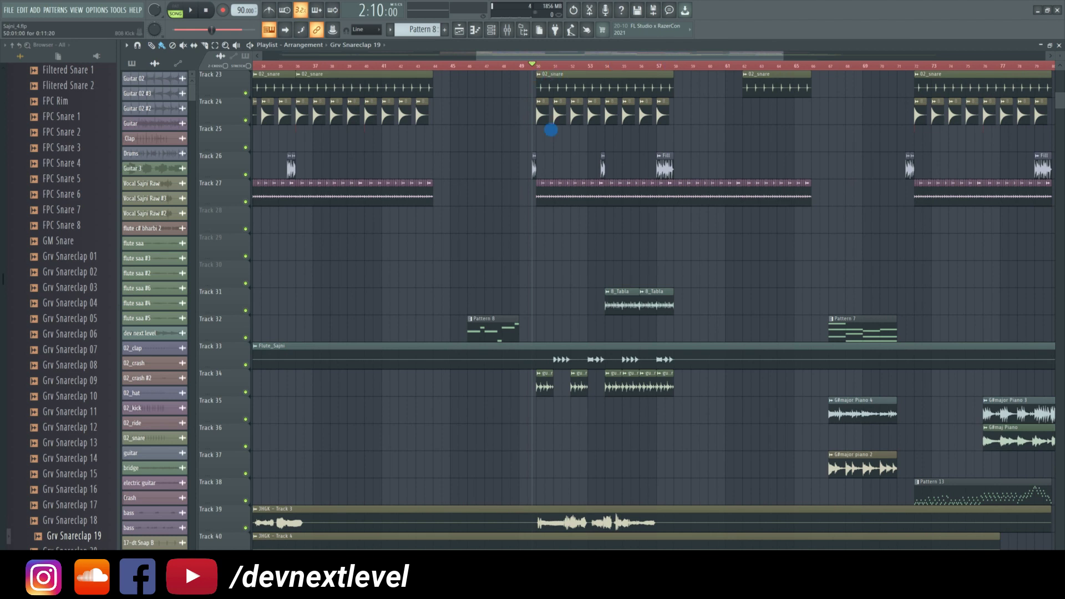
pyautogui.scroll(8, 551, 130)
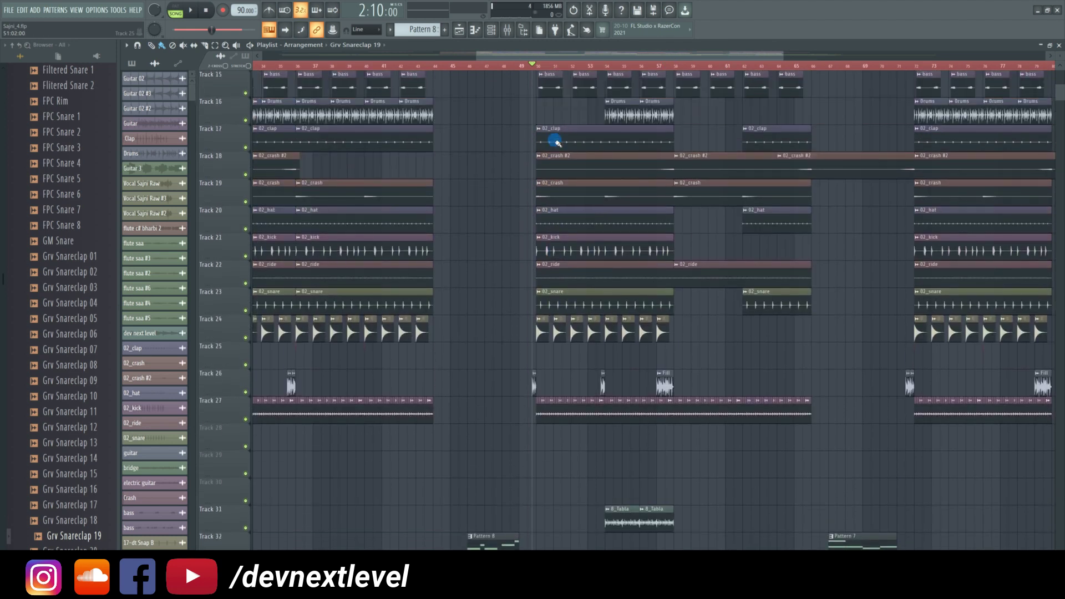
pyautogui.scroll(-2, 623, 176)
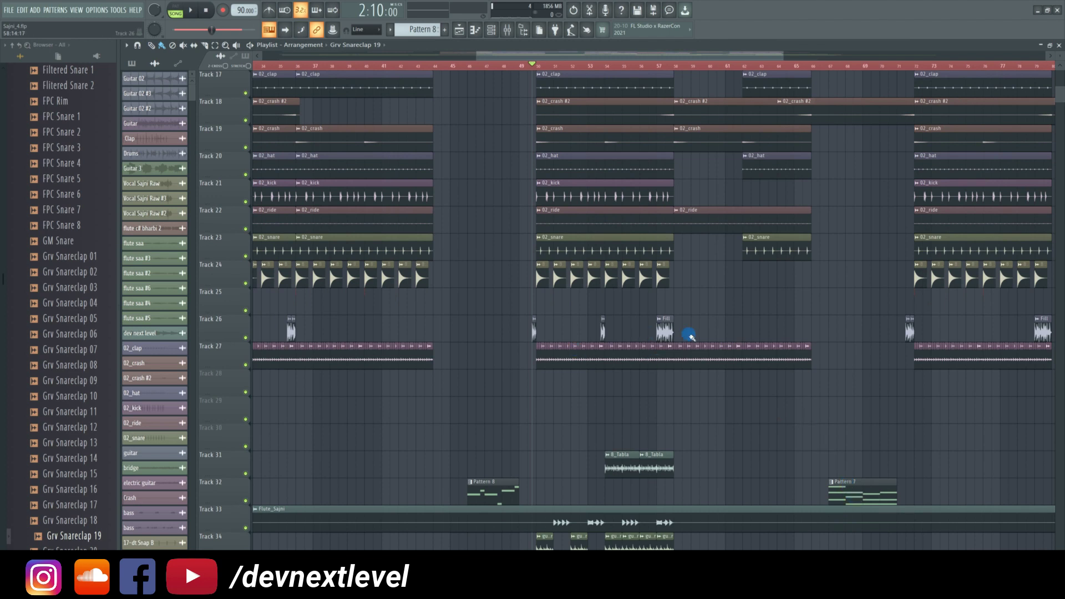
pyautogui.scroll(-3, 690, 336)
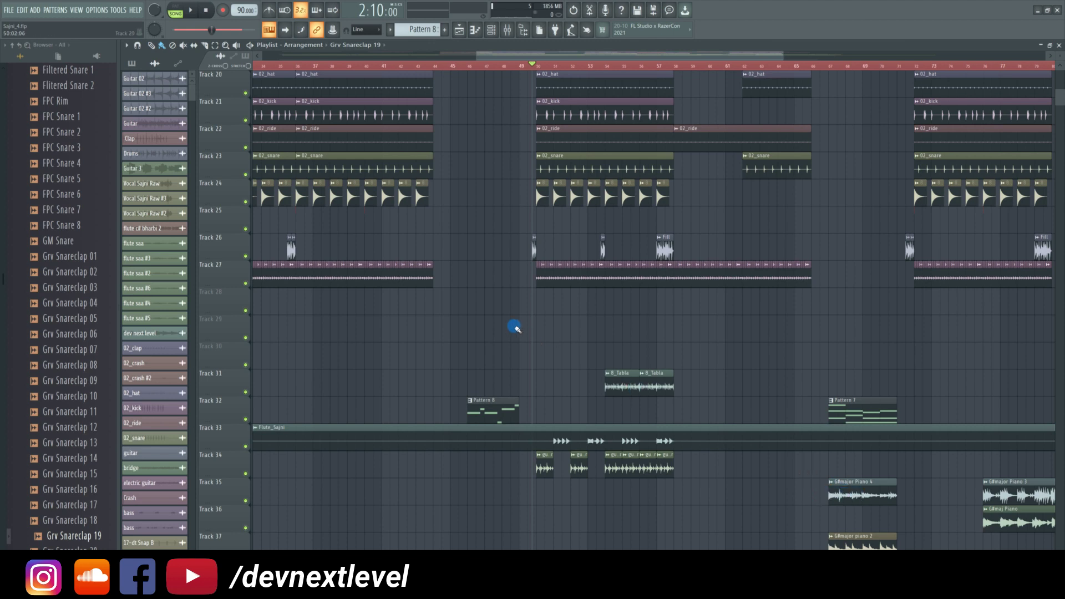
pyautogui.scroll(6, 507, 344)
pyautogui.scroll(2, 506, 346)
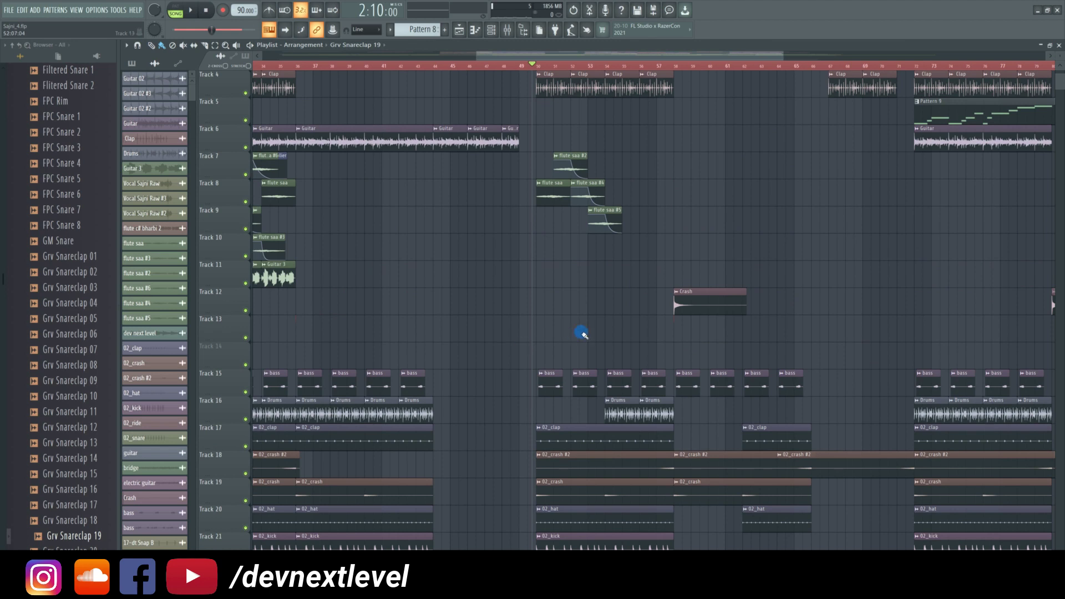
pyautogui.scroll(2, 586, 335)
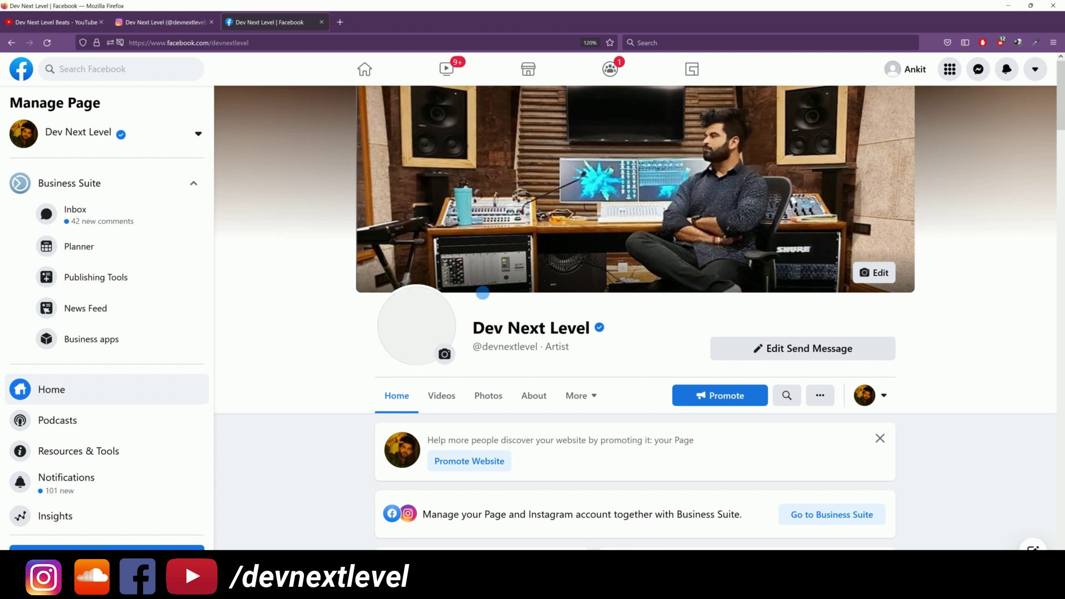
# - Switch to Firefox and show the Dev Next Level Facebook page's verified badge, the Instagram profile and the Dev Next Level Beats YouTube channel
pyautogui.moveTo(601, 332)
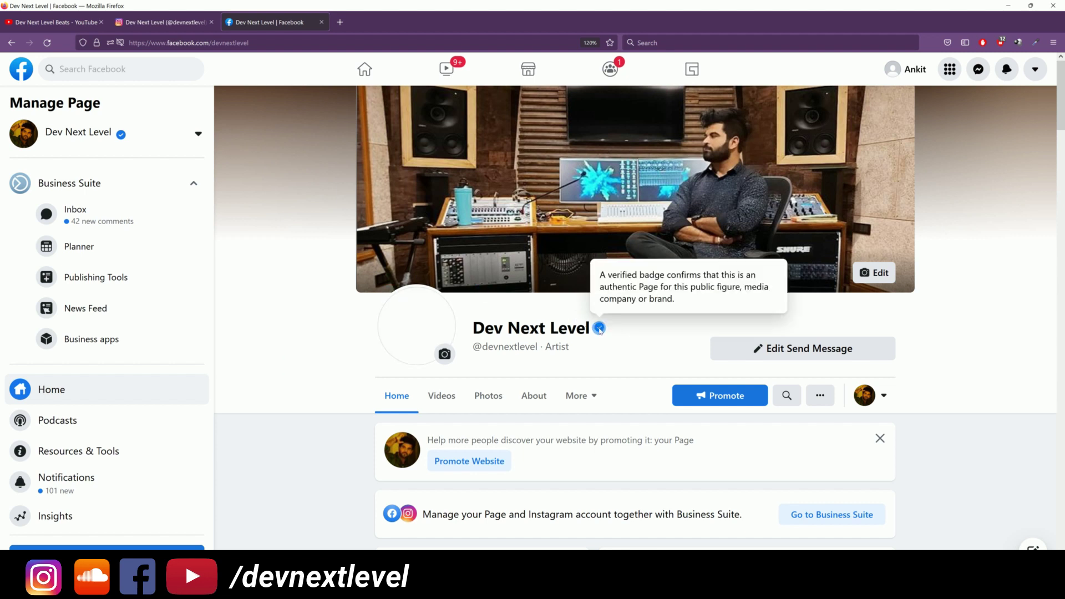
pyautogui.click(169, 23)
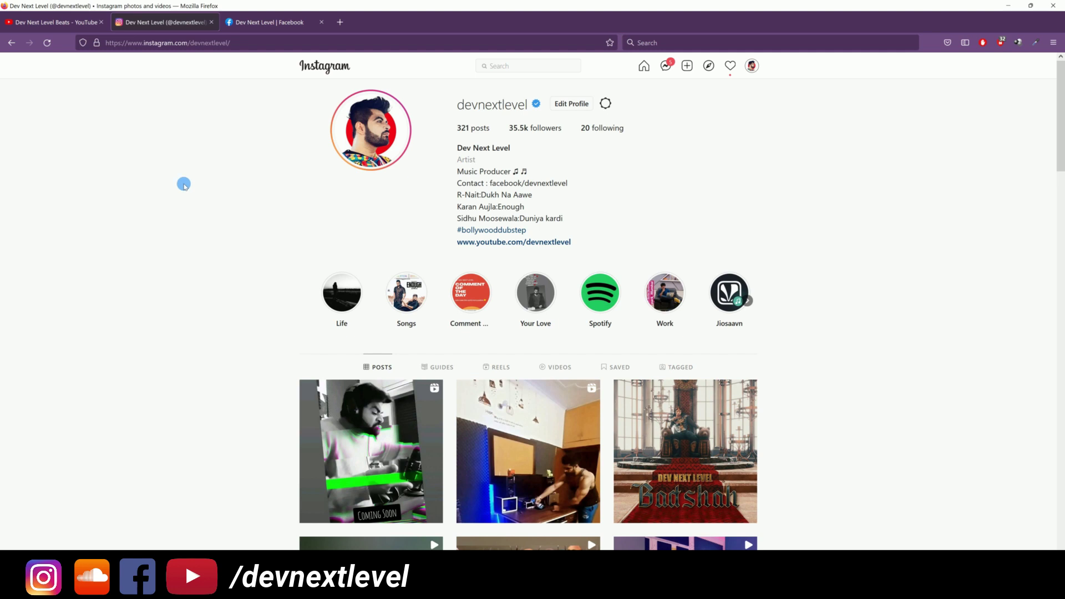
pyautogui.click(39, 23)
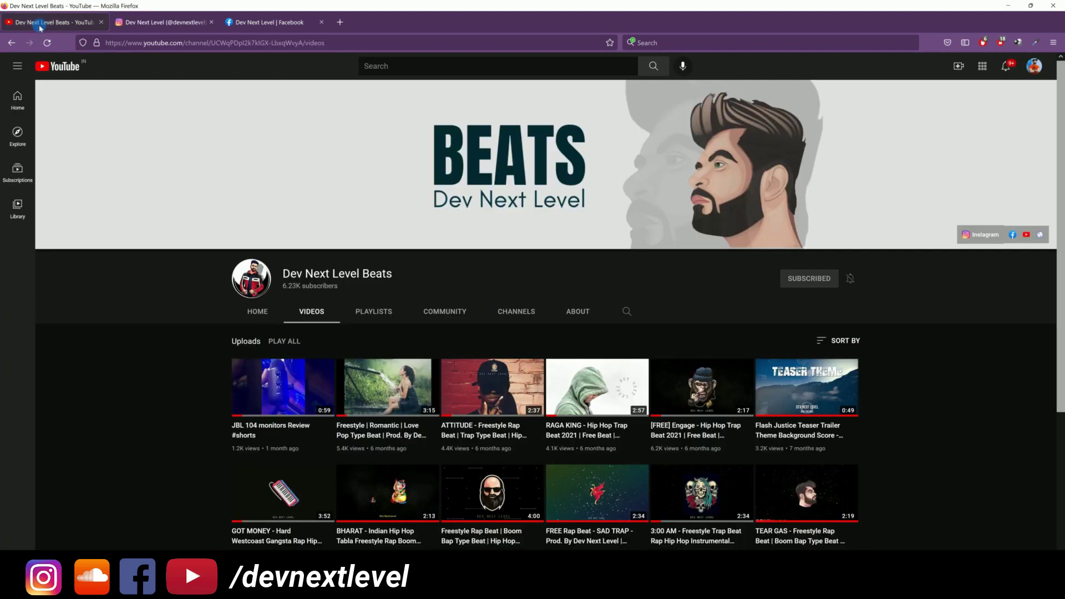